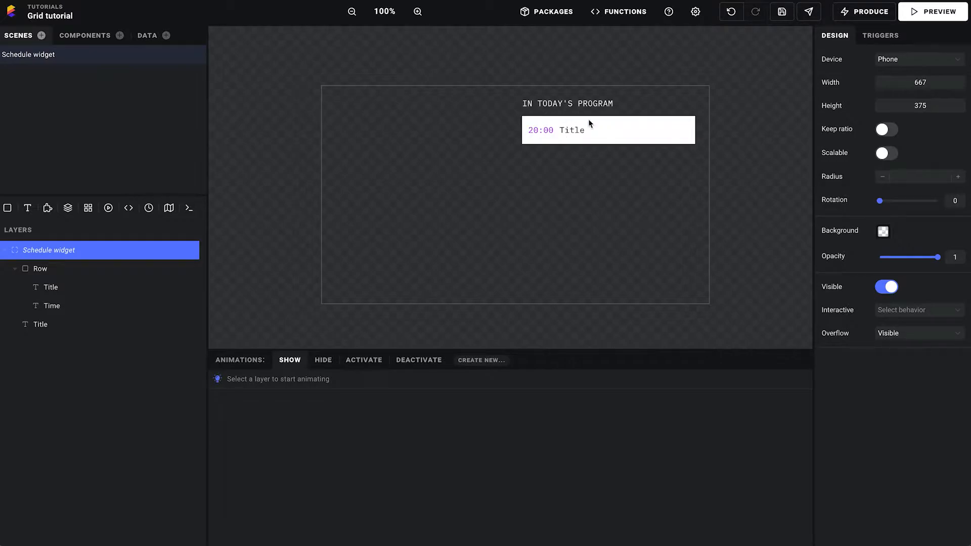
Examine the Schedule data source and the event that shows and hides the Schedule widget scene
left_click(147, 36)
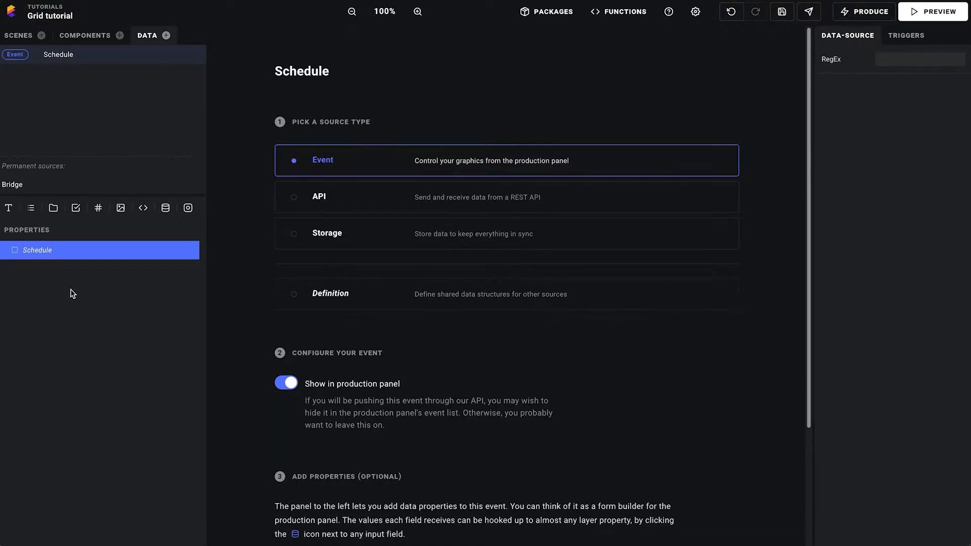
left_click(19, 37)
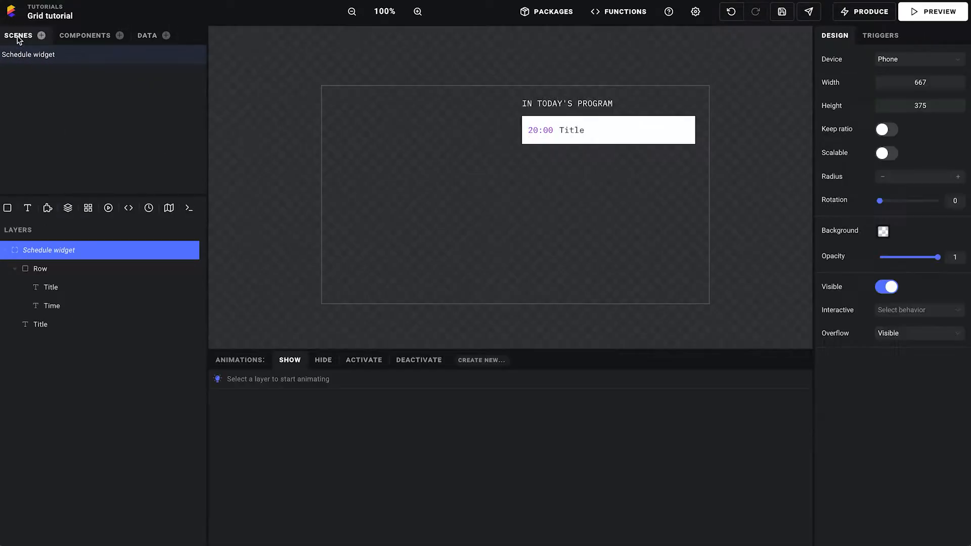
left_click(887, 38)
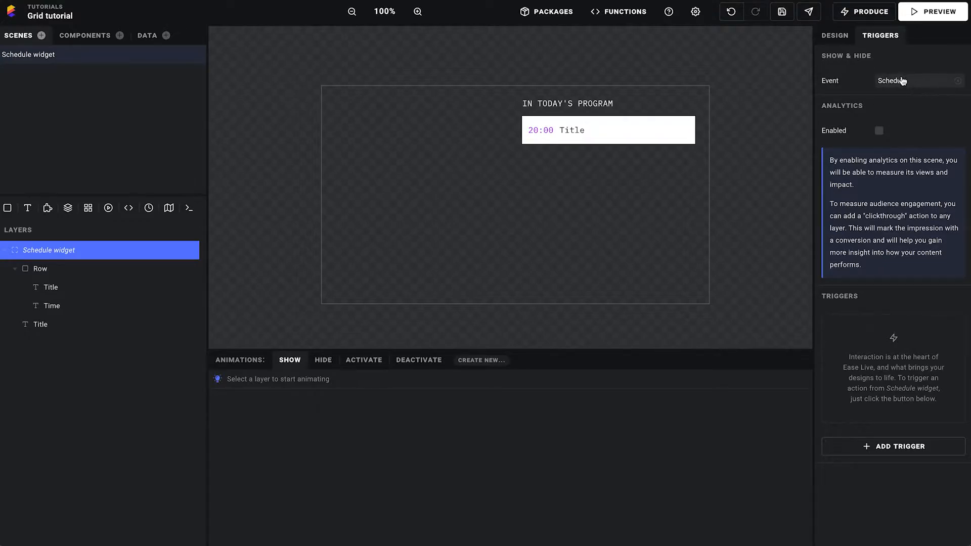
left_click(839, 39)
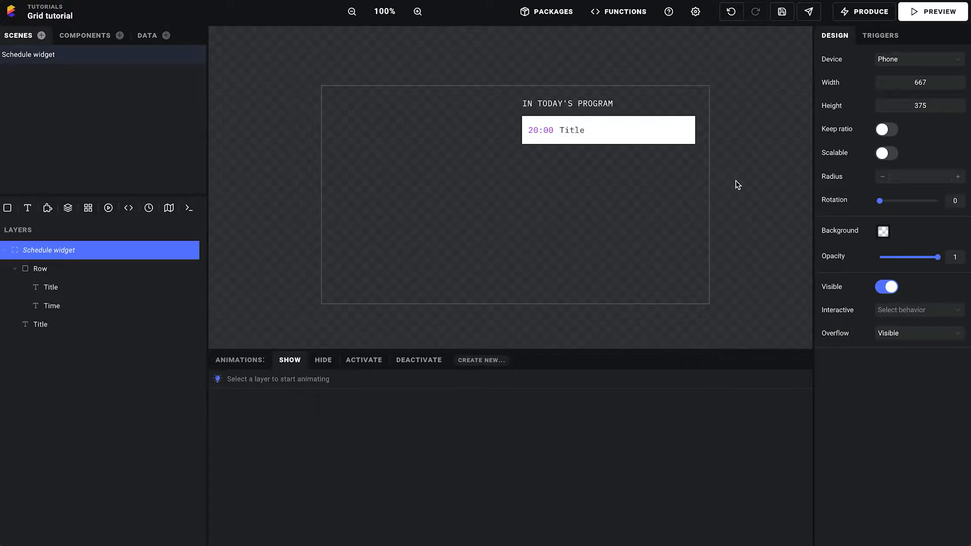
Switch to the Sample Program production view, create a Schedule event and air it immediately
left_click_drag(741, 181, 741, 177)
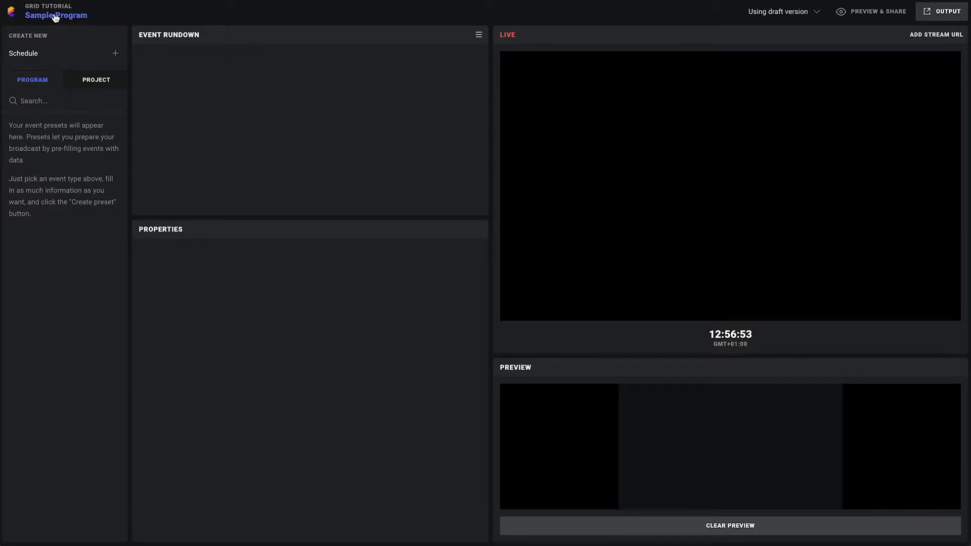
left_click(53, 57)
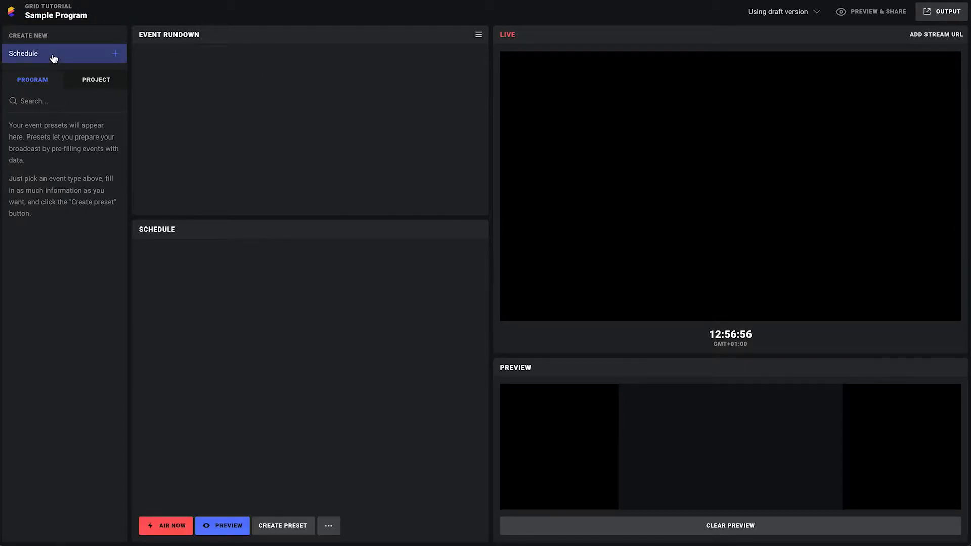
left_click(169, 530)
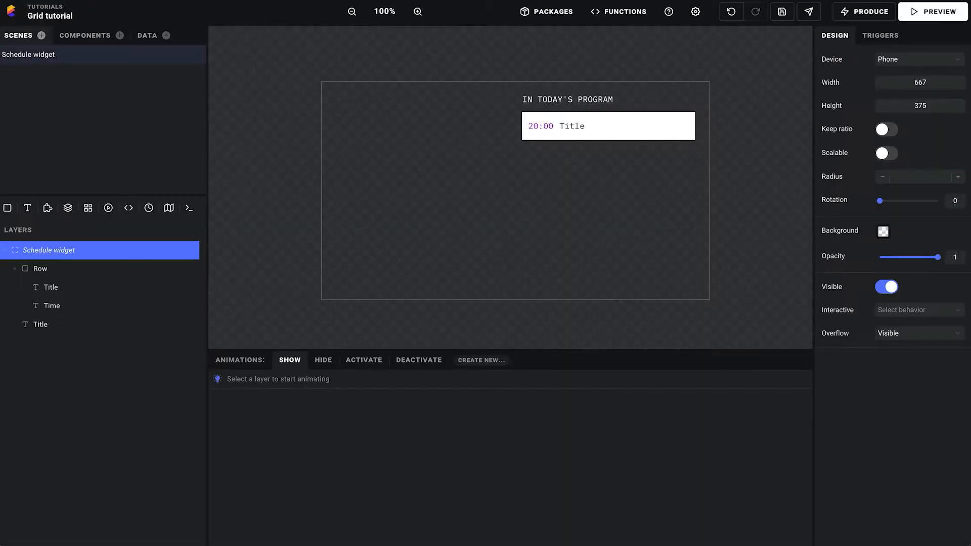
Duplicate the Row layer three times and stack the copies below it, the last one at a top offset of 202
left_click(77, 272)
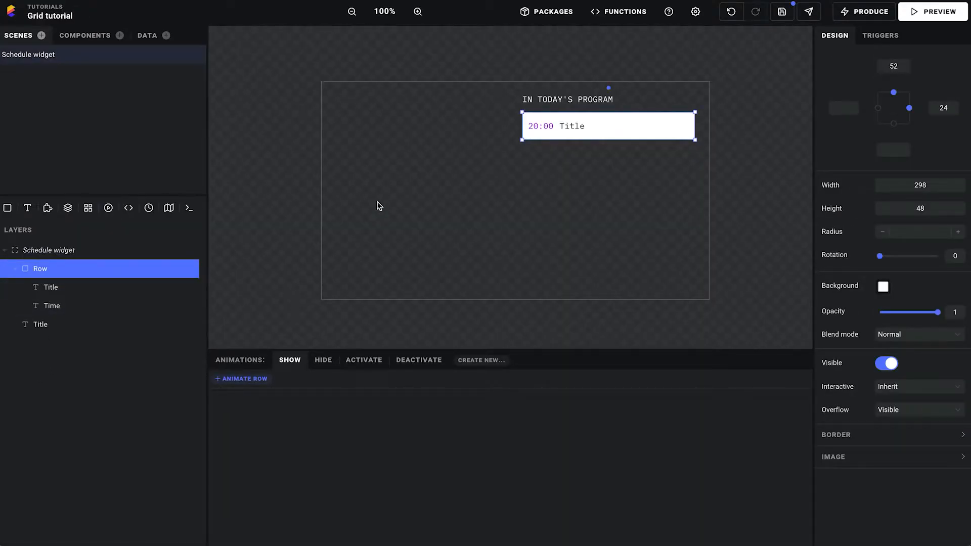
key("ctrl+d")
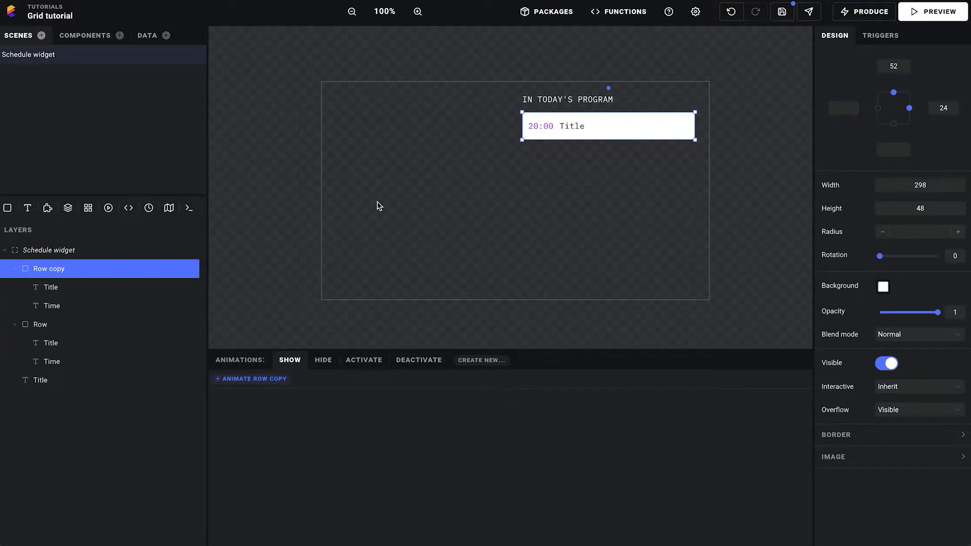
key("ctrl+d")
key("ctrl+d")
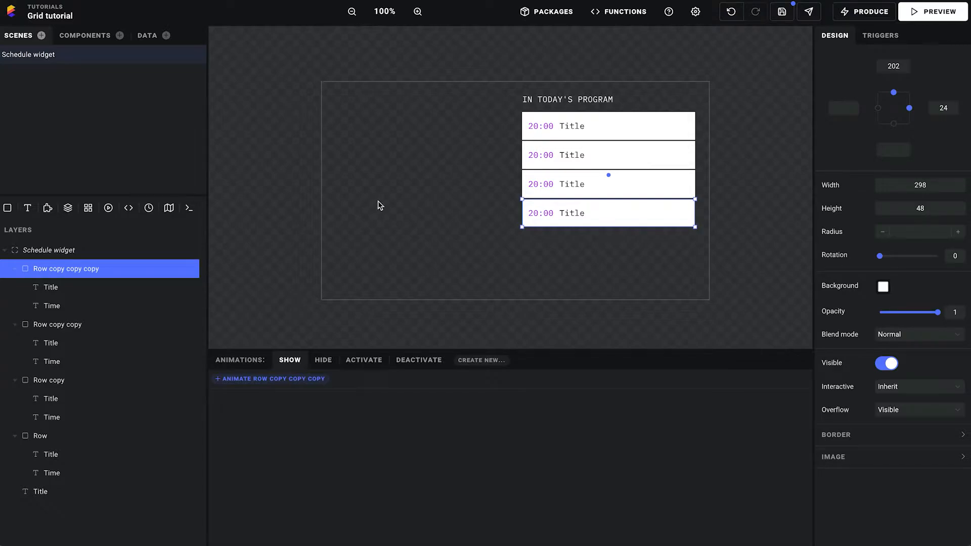
Examine the duplicated rows and their Title and Time text layers one by one
left_click(80, 303)
left_click(80, 287)
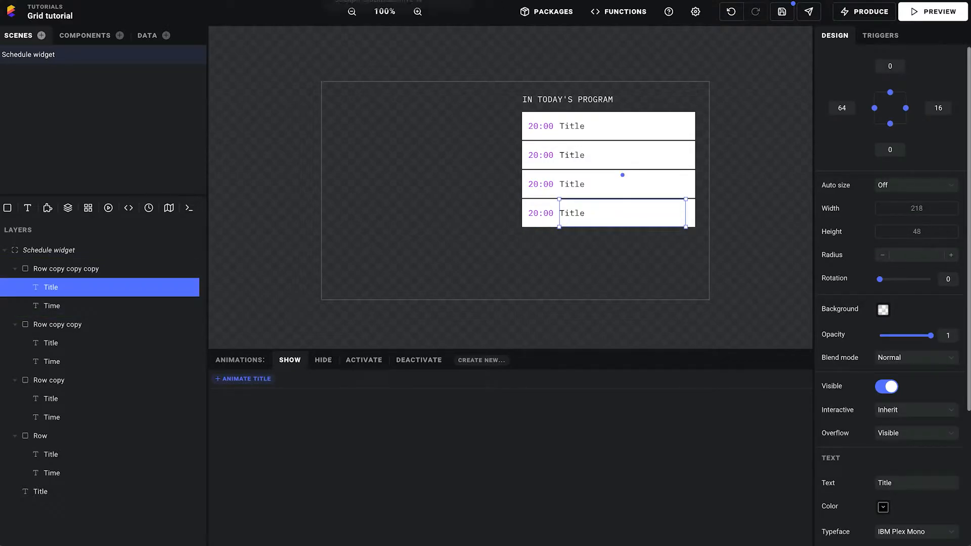
left_click(70, 311)
left_click(71, 292)
left_click(76, 325)
left_click(85, 275)
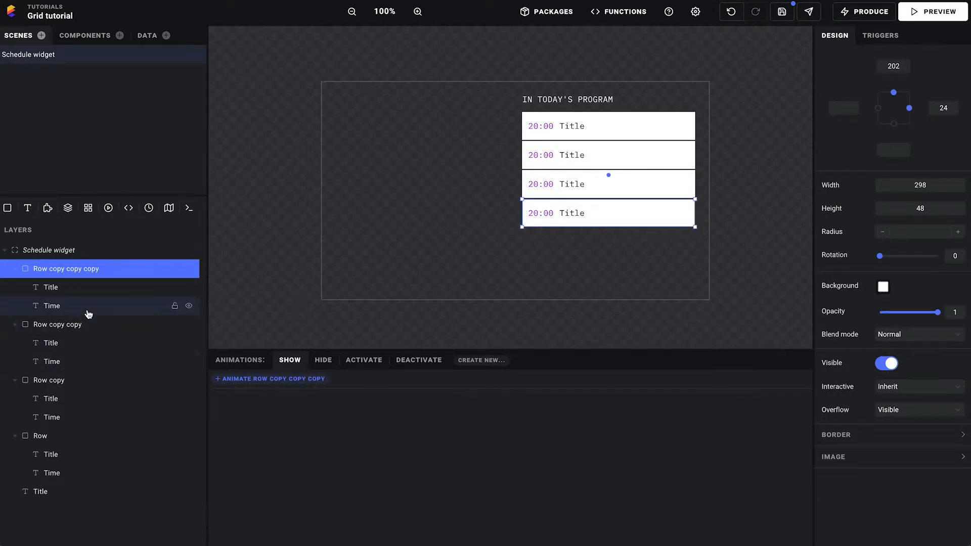
left_click(77, 326)
left_click(67, 380)
left_click(79, 436)
left_click(83, 380)
left_click(89, 324)
left_click(91, 269)
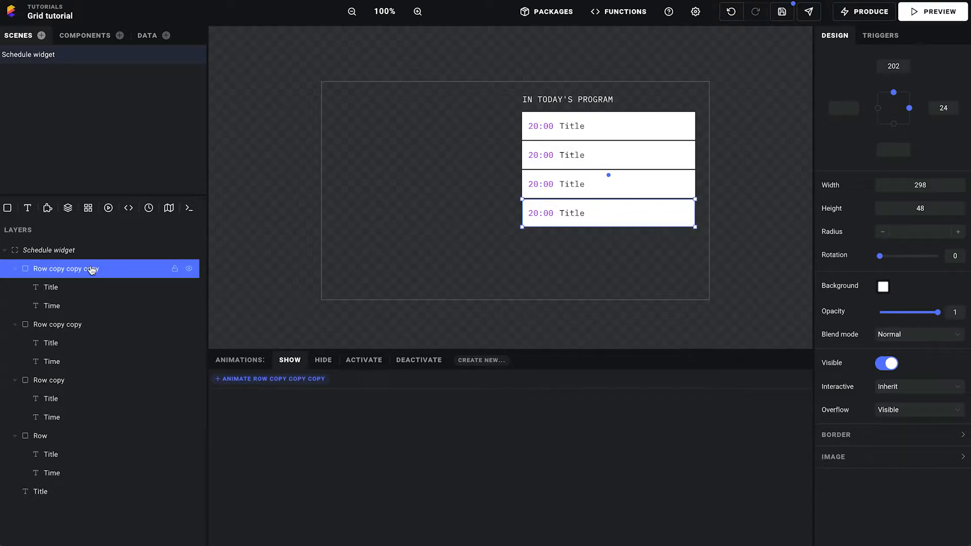
left_click(90, 324)
left_click(87, 270)
left_click(87, 327)
left_click(84, 272)
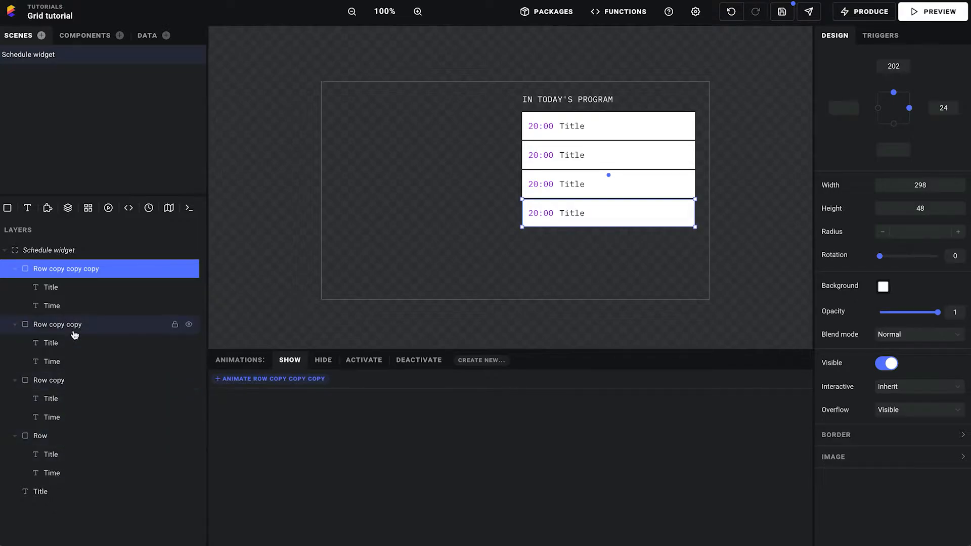
Delete the three Row copies, keeping only the original Row layer
key("Delete")
left_click(83, 273)
key("Delete")
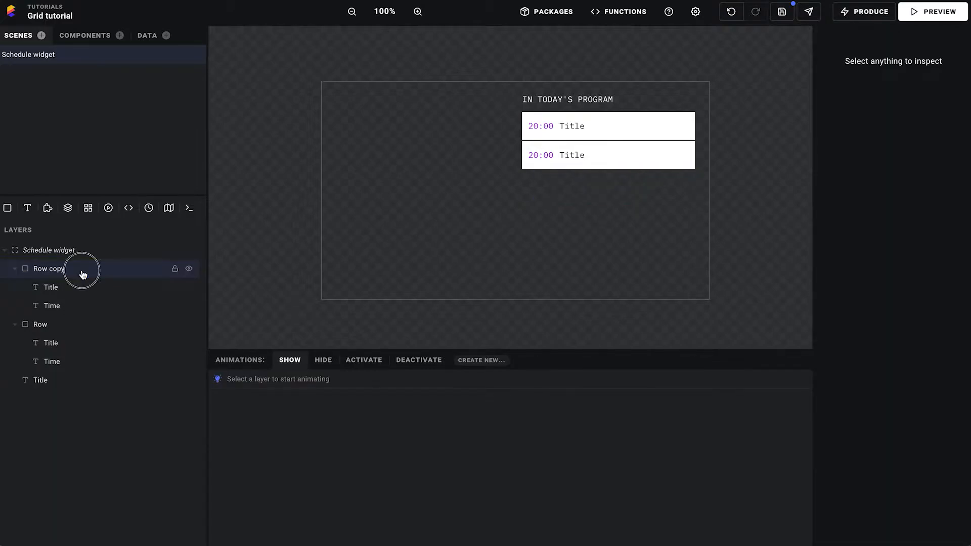
left_click(83, 274)
key("Delete")
left_click(83, 274)
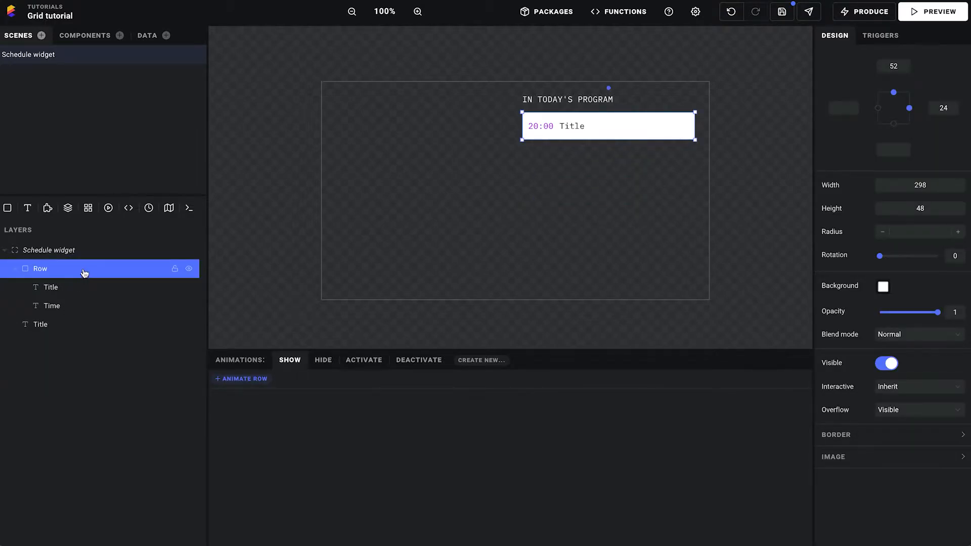
Add a grid to the Schedule widget scene, offset 35 from top and left, and resize it to about 265 by 301
left_click(86, 254)
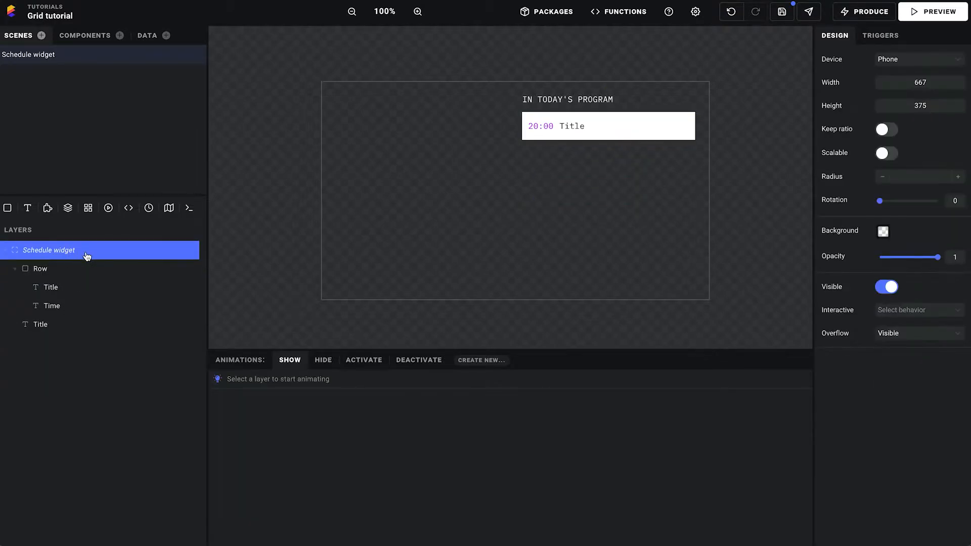
left_click(92, 214)
left_click_drag(542, 185, 413, 163)
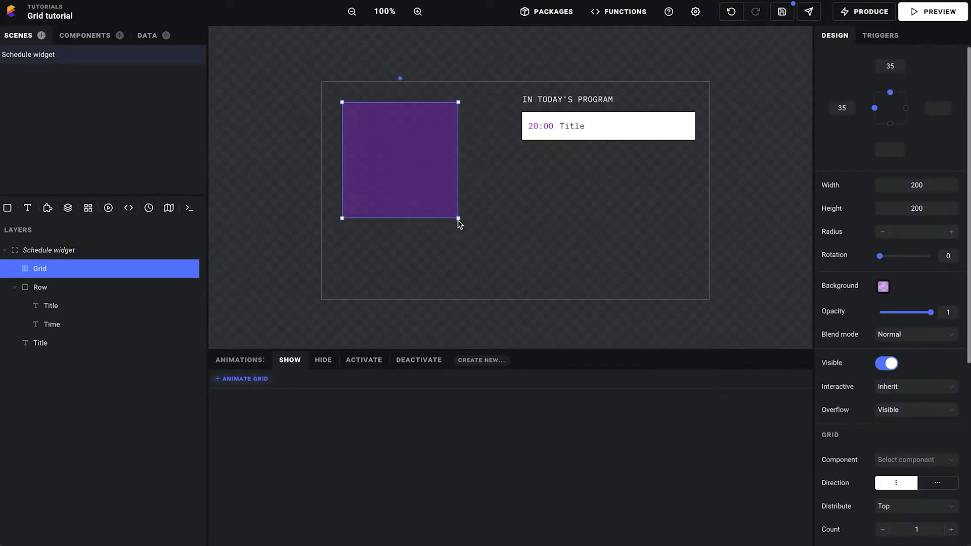
left_click_drag(458, 220, 497, 279)
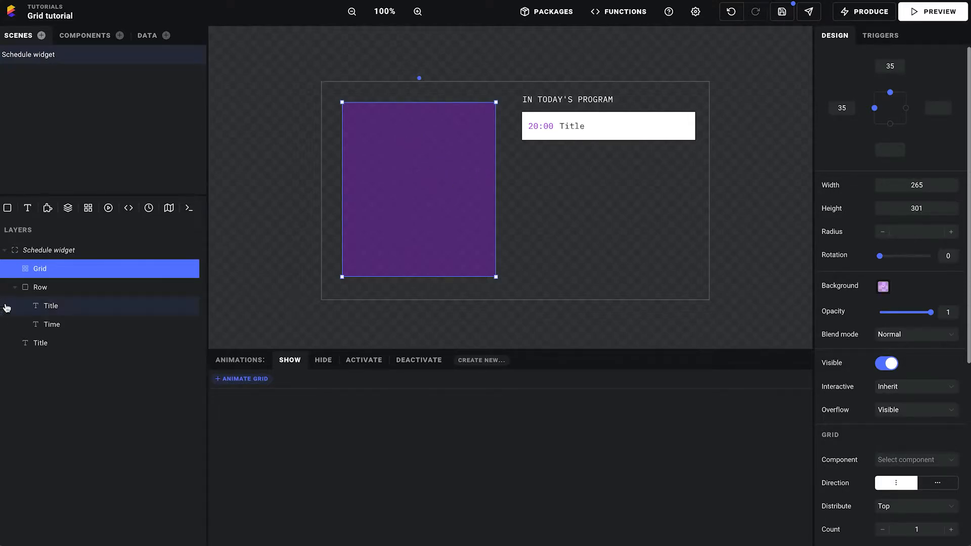
Convert the Row layer with its Title and Time texts into a component
left_click(60, 294)
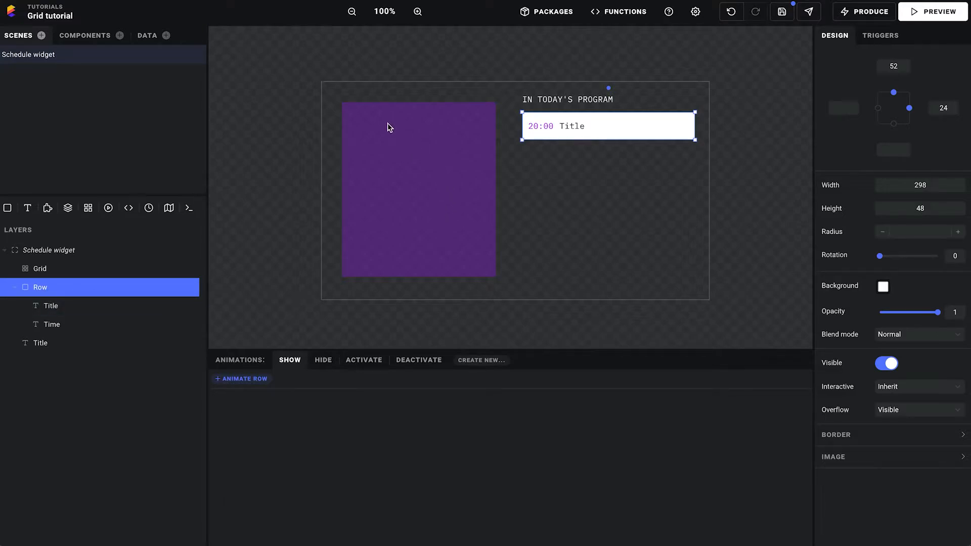
right_click(67, 290)
mouse_move(98, 343)
scroll(99, 343, "down", 2)
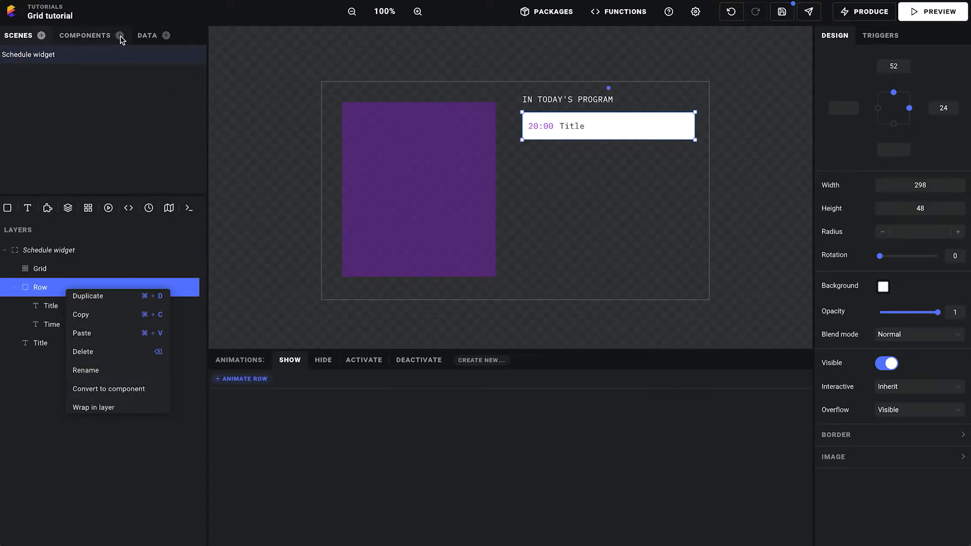
left_click(124, 389)
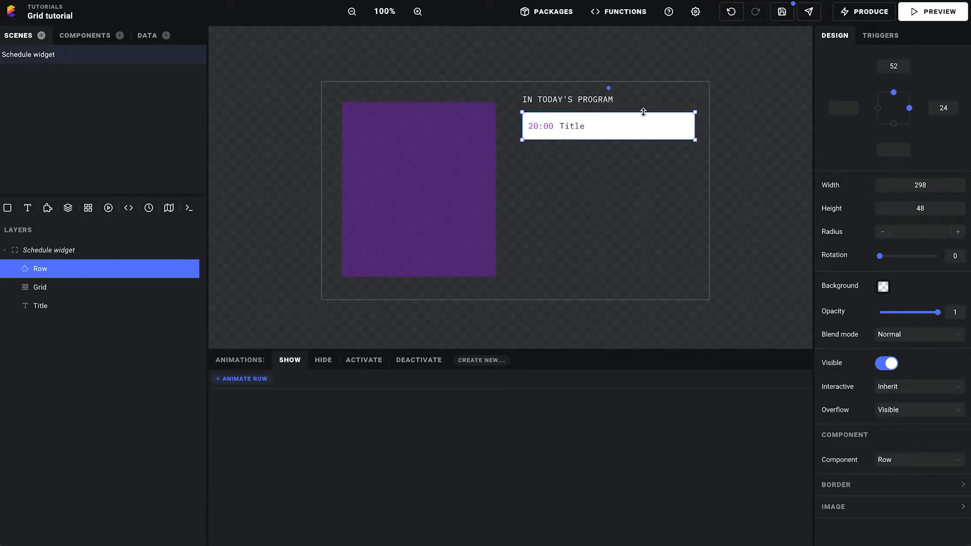
Open the new Row component and delete the older duplicate Row component, the first one in the component list
double_click(616, 129)
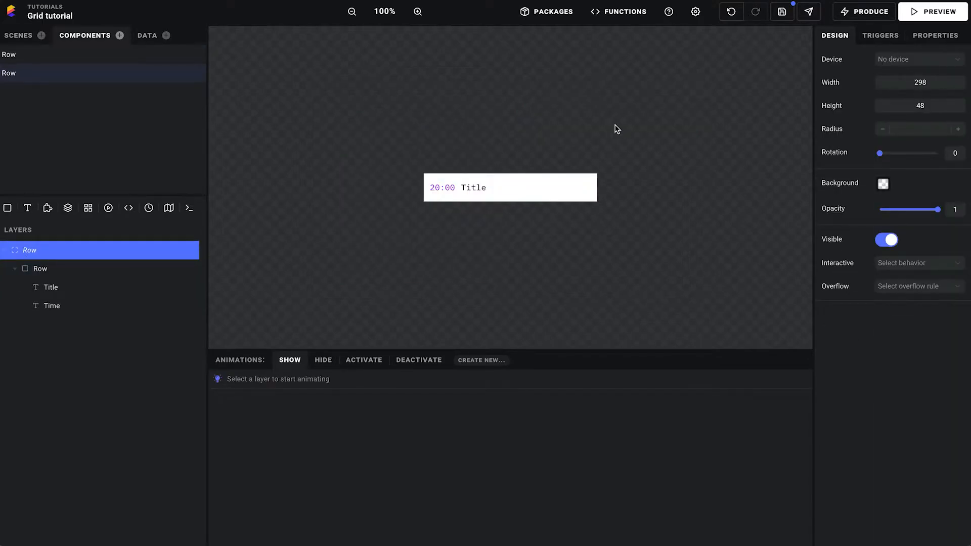
left_click(68, 271)
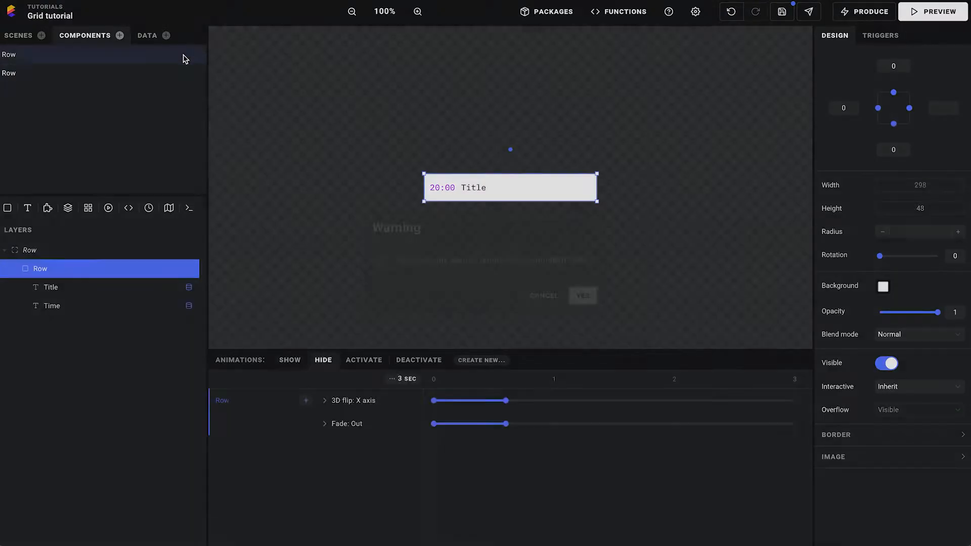
left_click(182, 56)
left_click(582, 305)
left_click(66, 61)
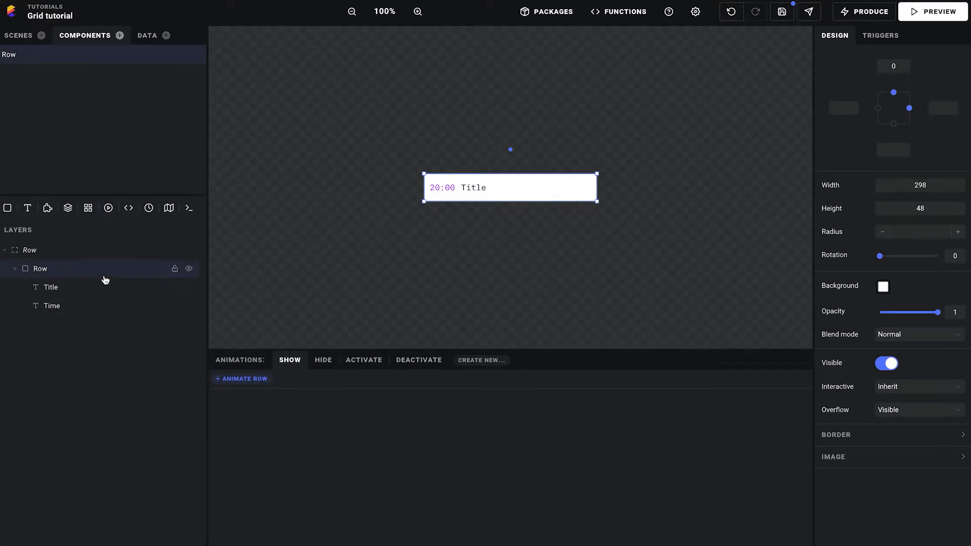
Constrain the inner Row layer to all sides of its component with offsets of 0
left_click(81, 273)
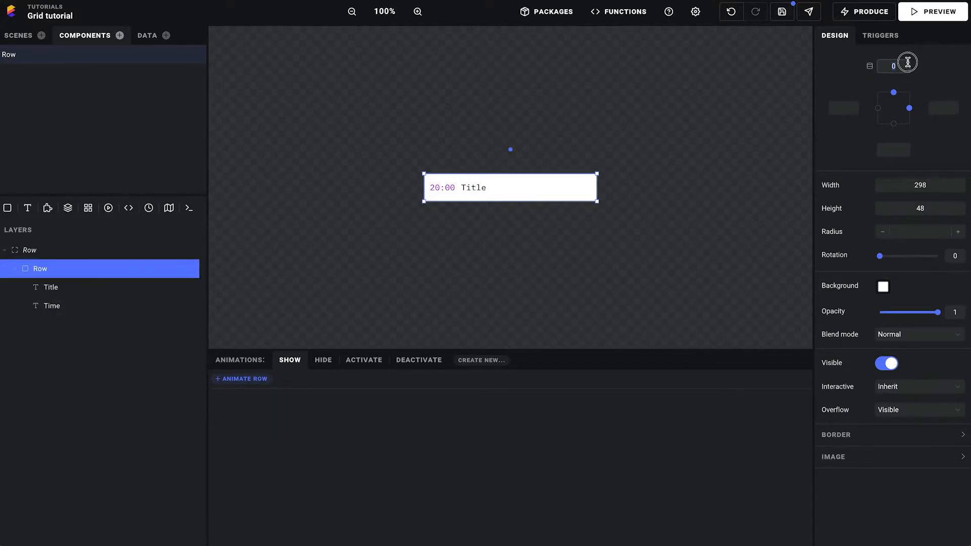
left_click(844, 107)
type("0")
key("Tab")
type("0")
key("Tab")
type("0")
key("Tab")
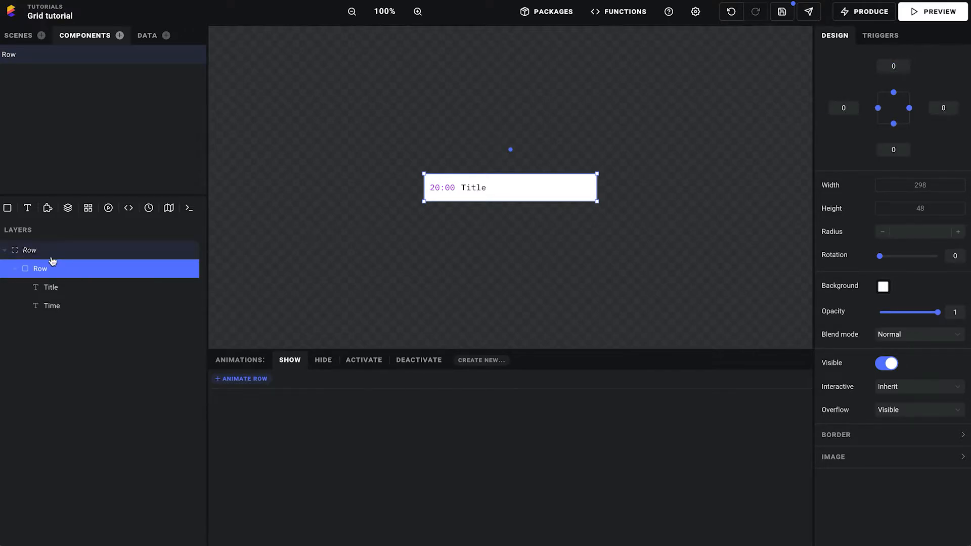
Examine the Row component's root frame and its inner Row and Time layers
left_click(51, 255)
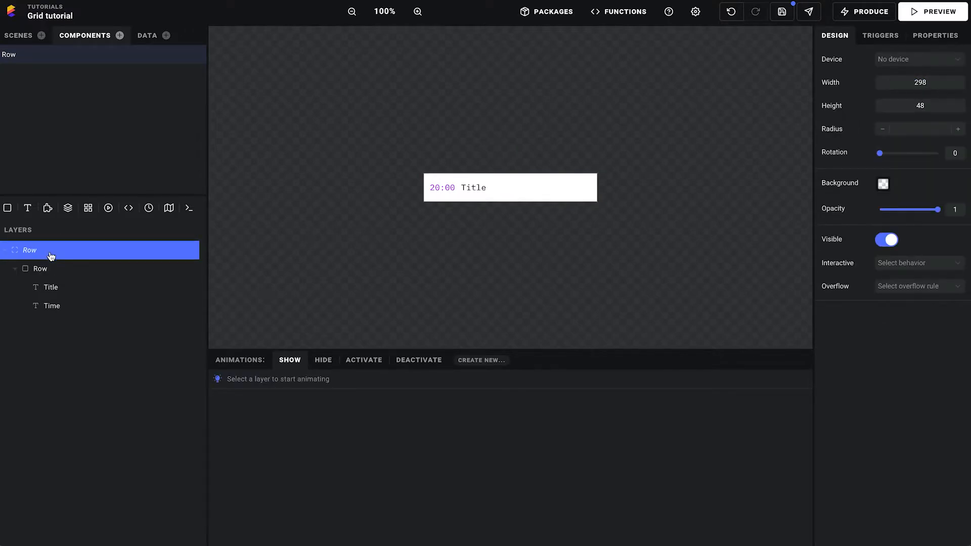
left_click(75, 268)
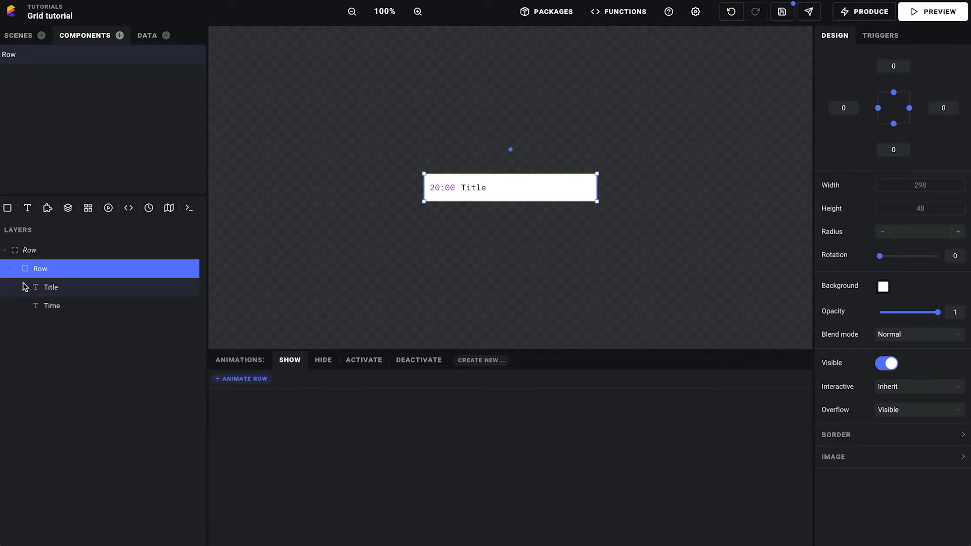
left_click(67, 311)
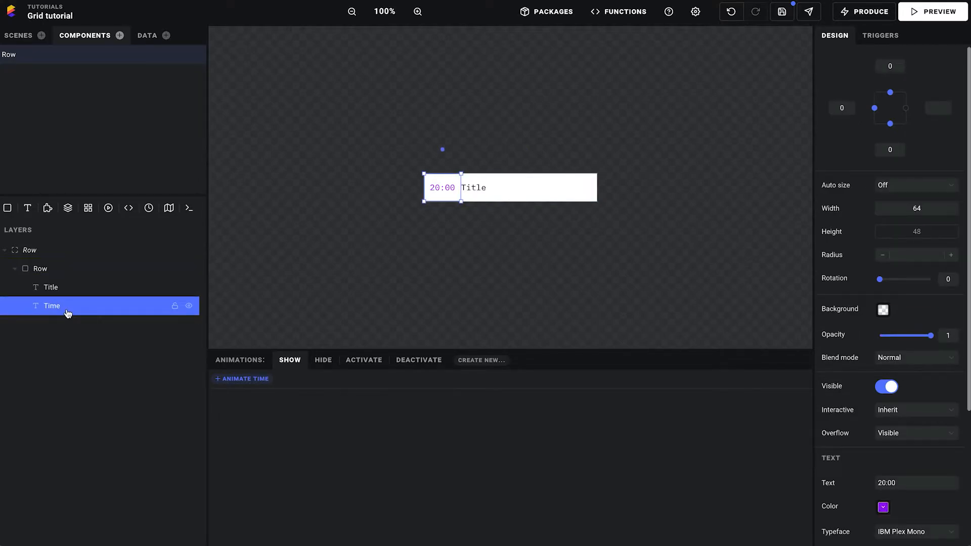
Return to the Schedule widget scene and assign the Row component to the grid
left_click(24, 37)
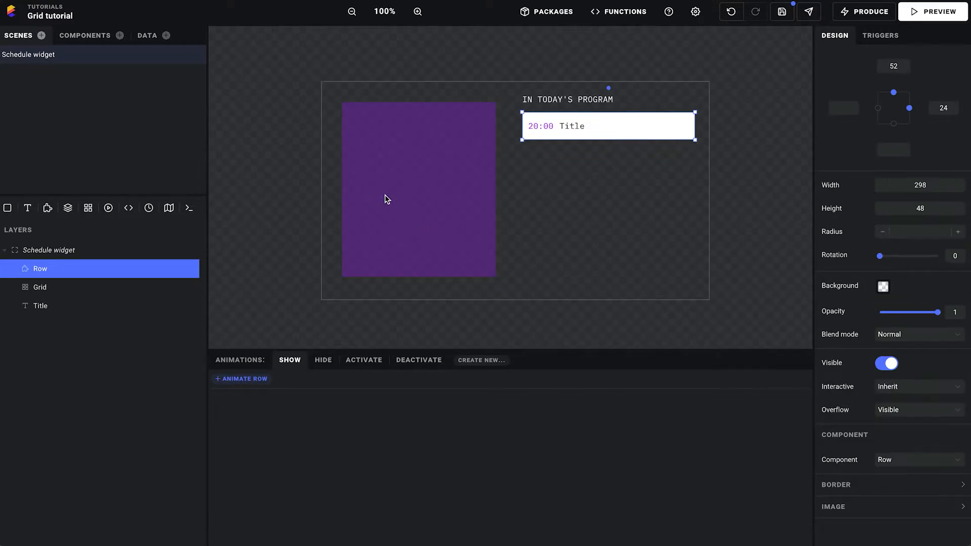
left_click(392, 197)
scroll(893, 457, "down", 2)
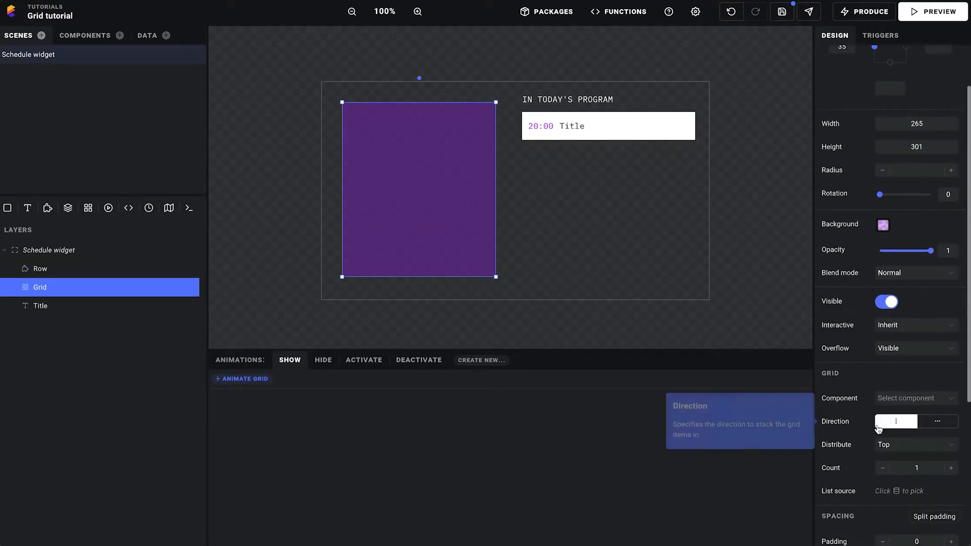
left_click(903, 404)
left_click(904, 426)
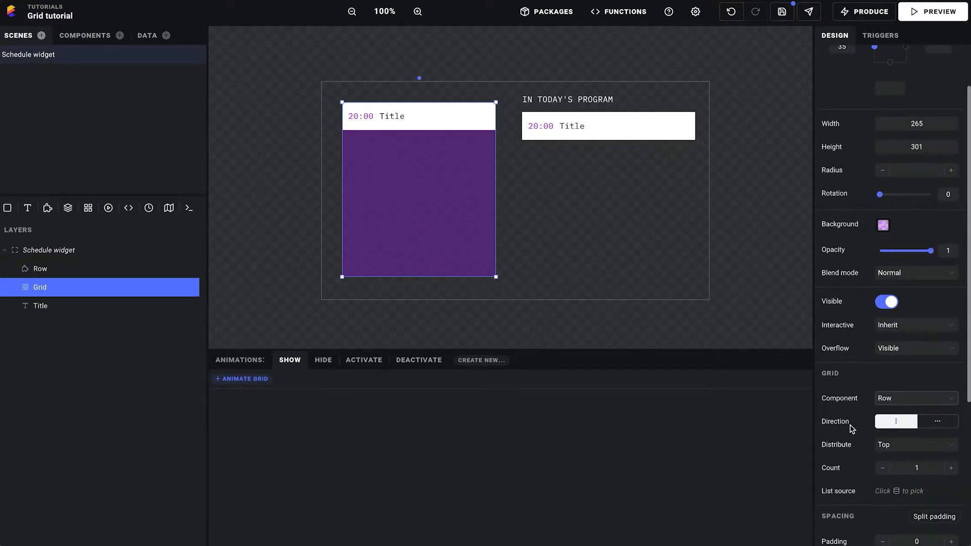
scroll(842, 426, "down", 2)
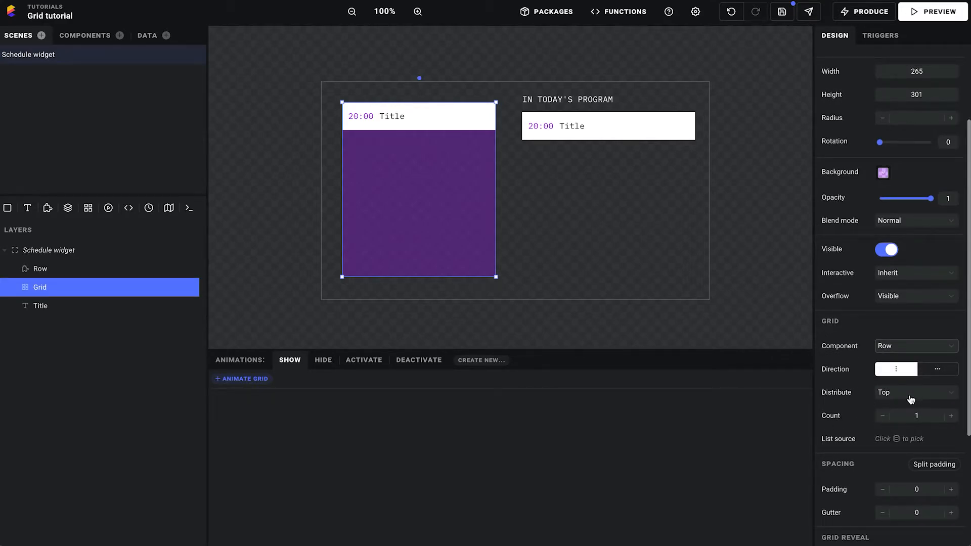
scroll(841, 398, "down", 1)
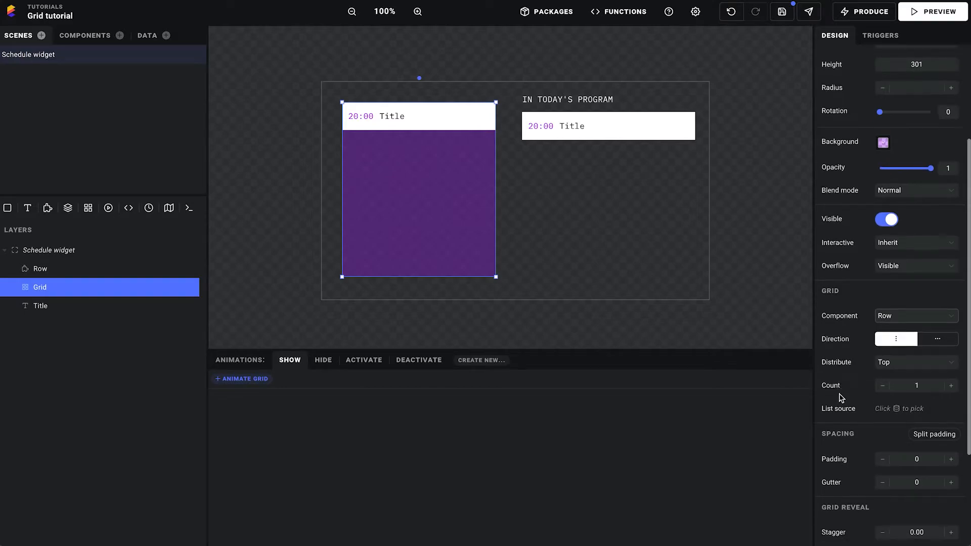
Set the grid's count to 4 and delete the standalone Row layer from the Schedule widget scene
left_click(952, 386)
left_click(952, 386)
left_click(952, 386)
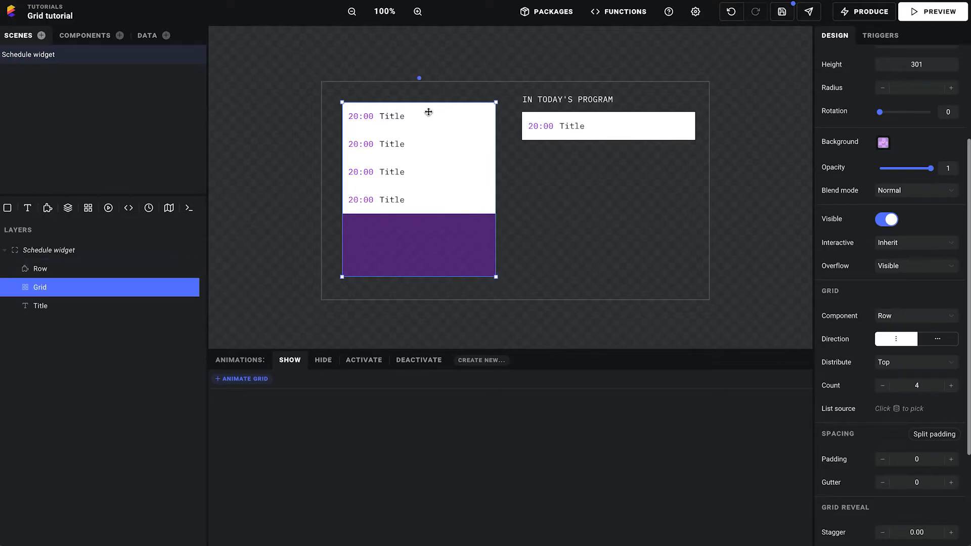
left_click(55, 275)
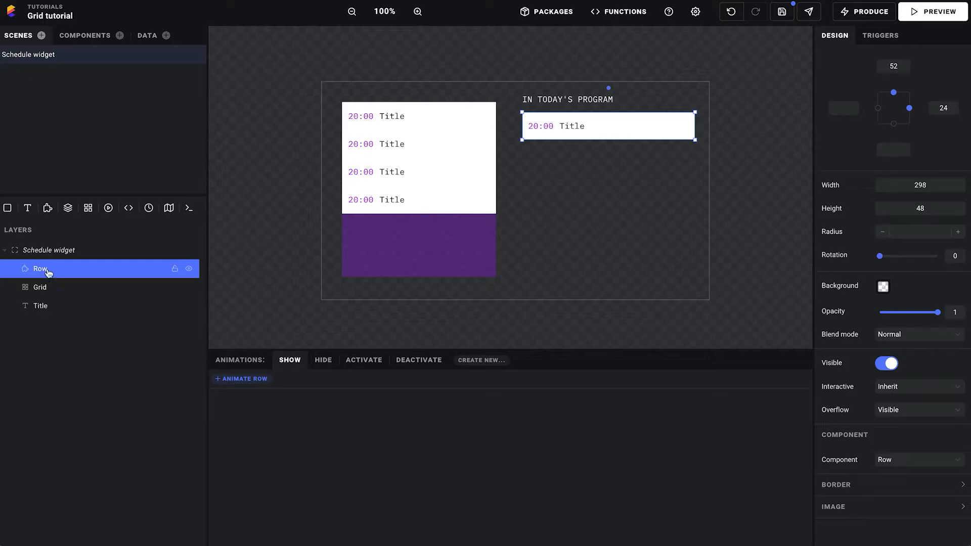
key("Delete")
Anchor the grid to the top and right edges with offsets of 52 and 24, and set its width to 298
left_click(59, 273)
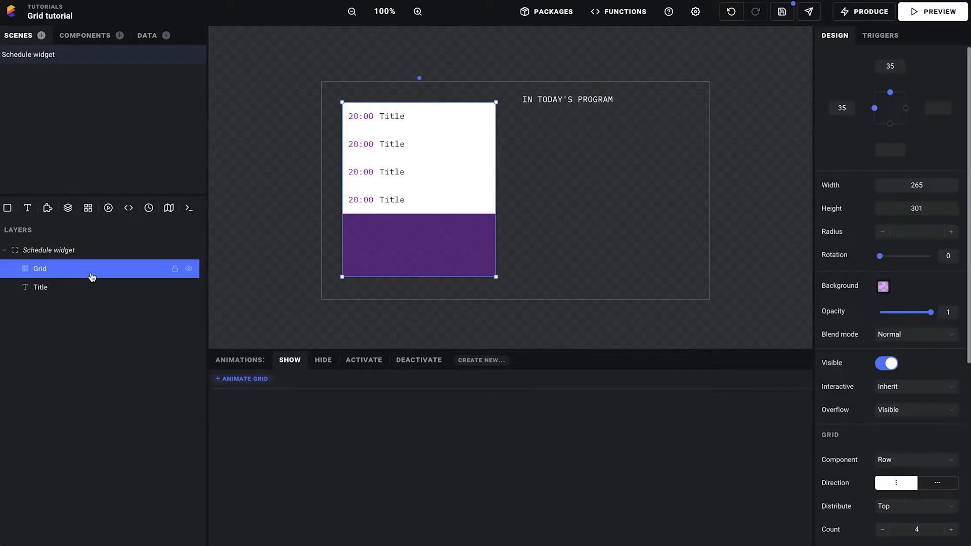
left_click(875, 108)
left_click(889, 66)
type("52")
key("Tab")
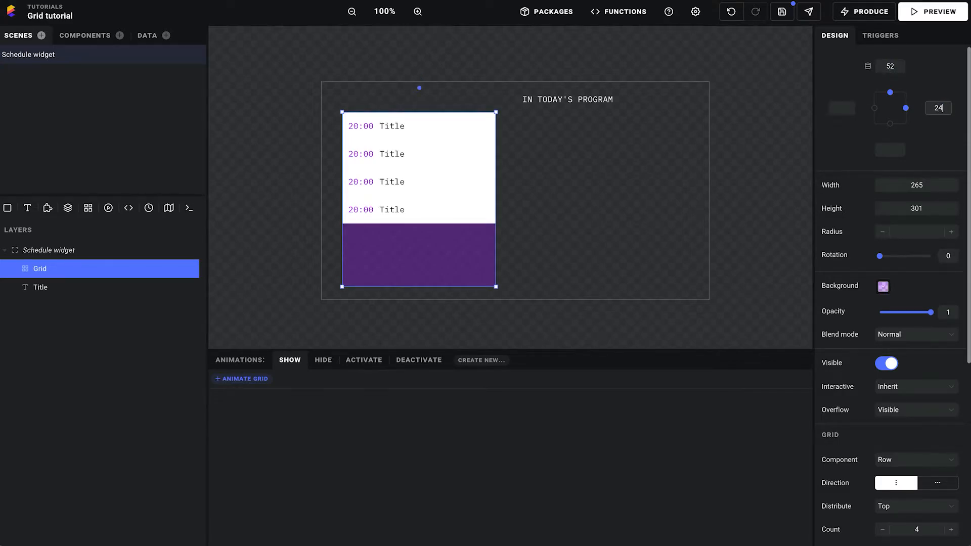
key("Tab")
key("Tab")
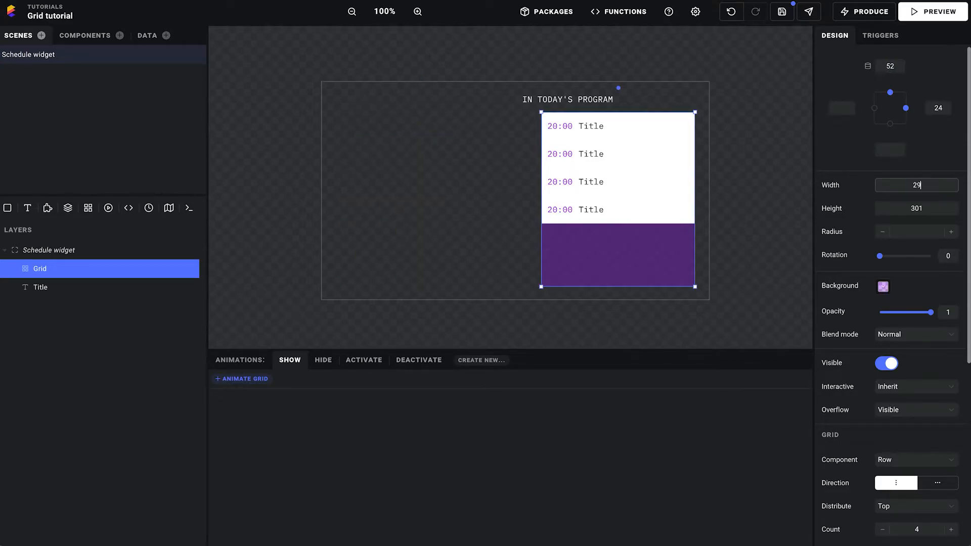
type("298")
key("Tab")
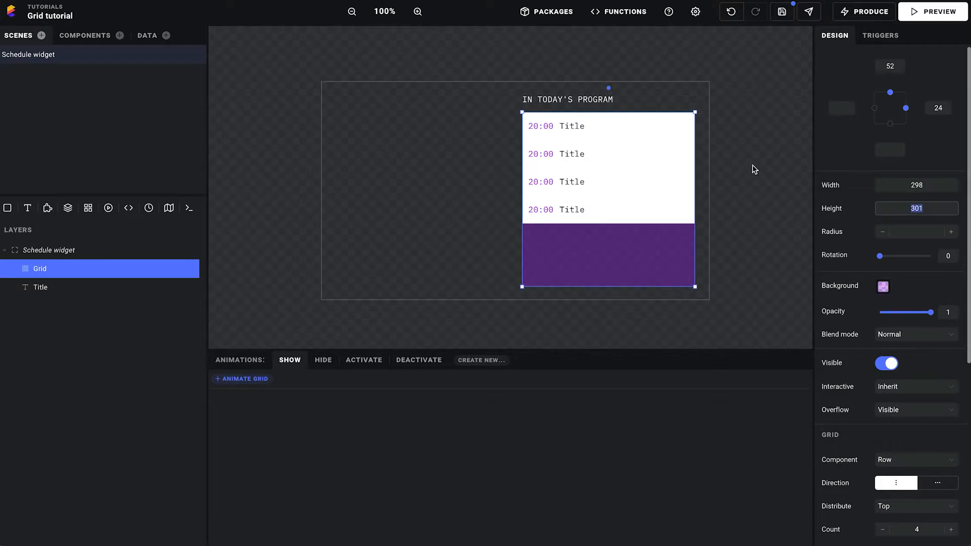
Make the grid's background transparent
left_click(883, 287)
left_click(917, 428)
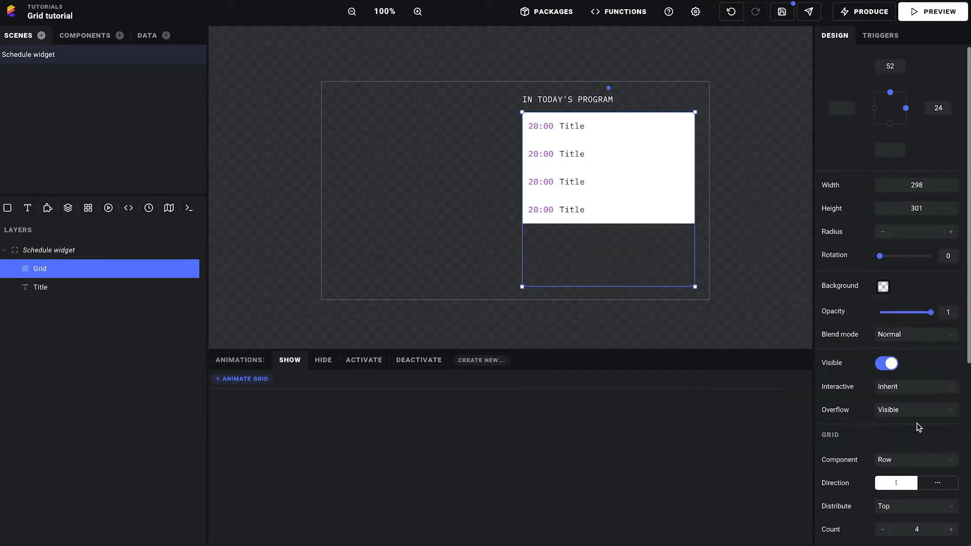
Set the grid's gutter to 1 and save the project
scroll(909, 292, "down", 3)
scroll(936, 278, "down", 3)
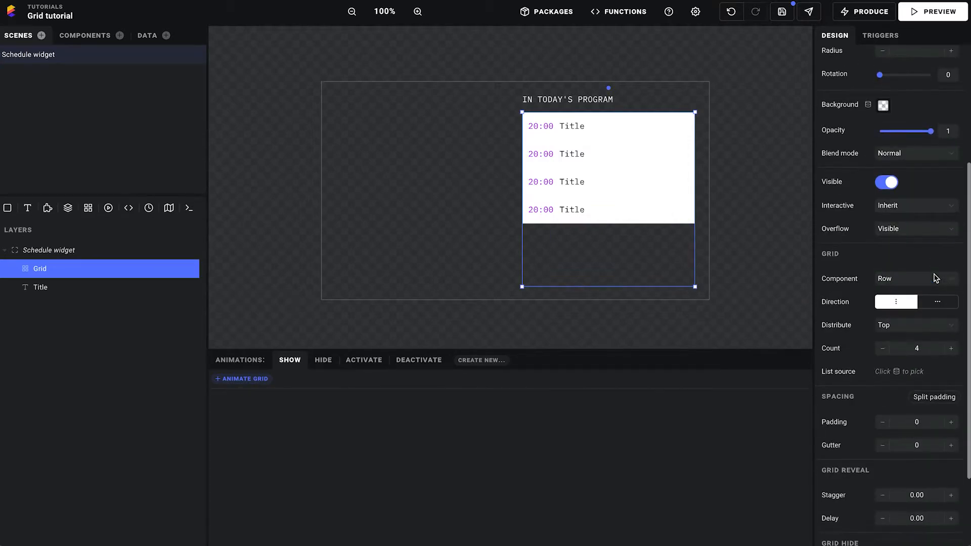
scroll(855, 240, "down", 2)
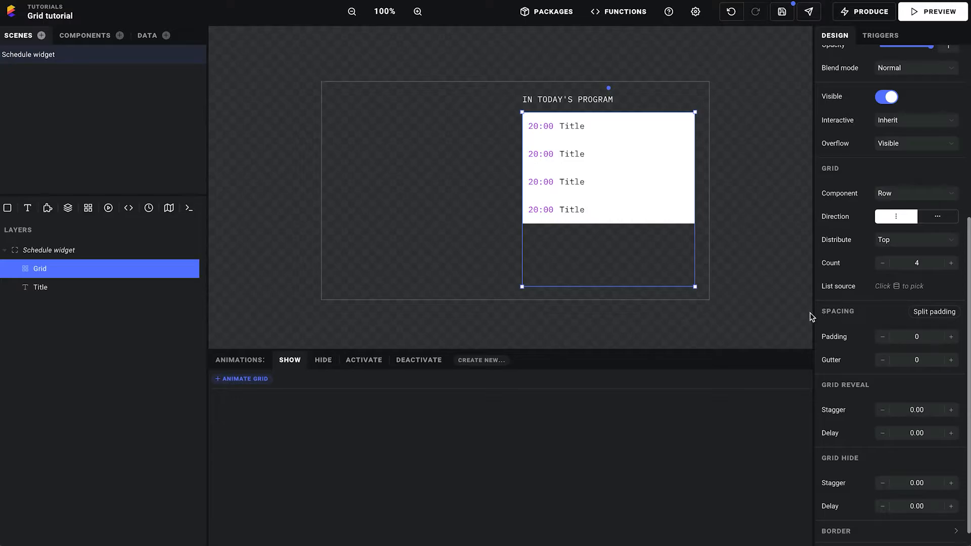
left_click(951, 360)
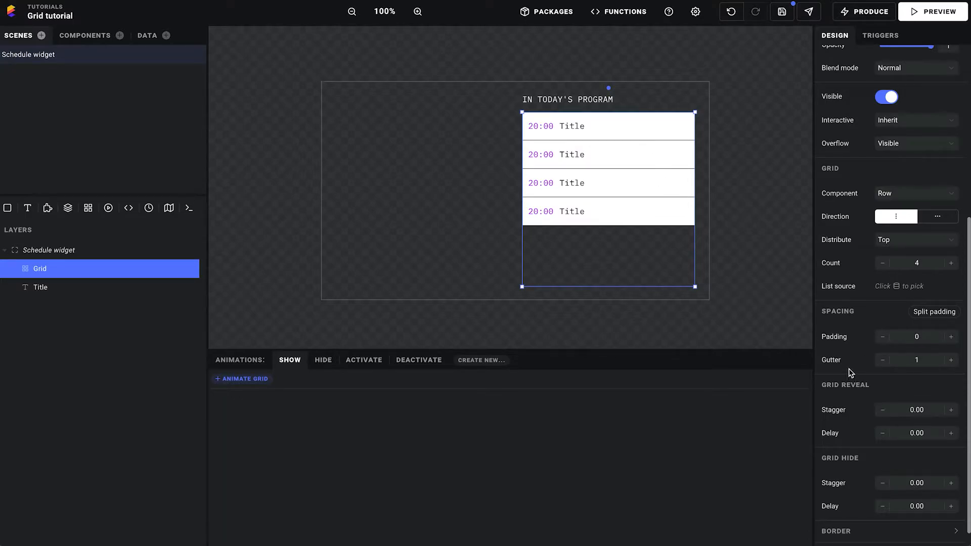
scroll(850, 373, "down", 1)
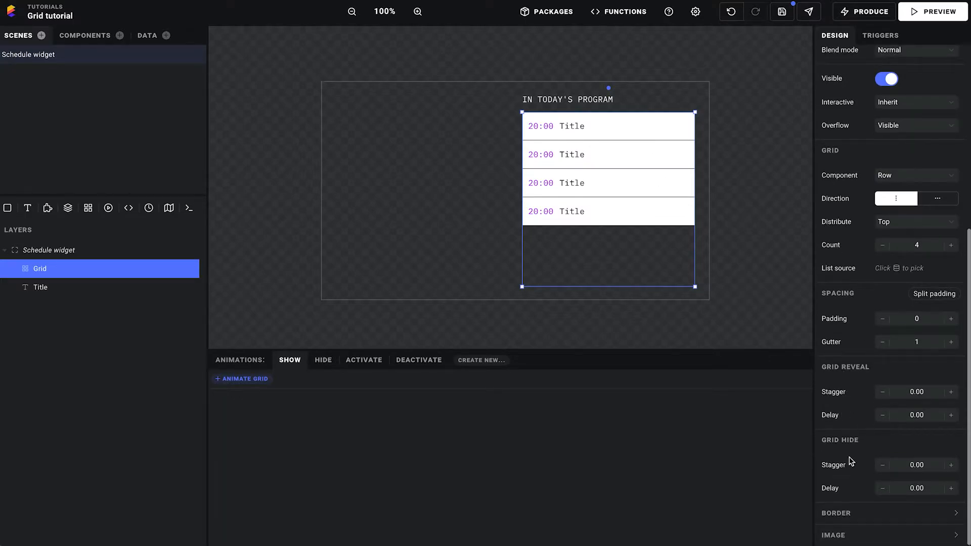
left_click(781, 16)
Add a list property named Segments to the Schedule event data source
left_click(147, 37)
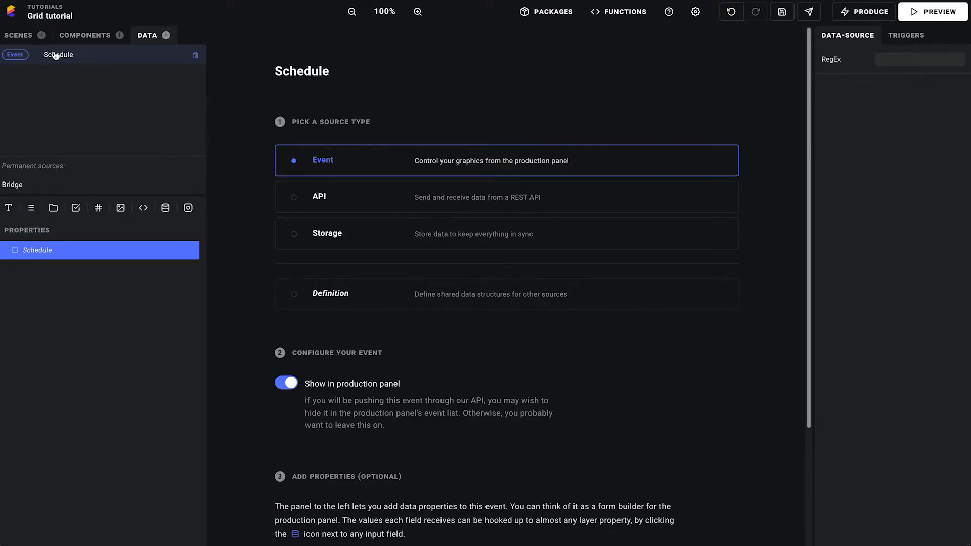
left_click(31, 211)
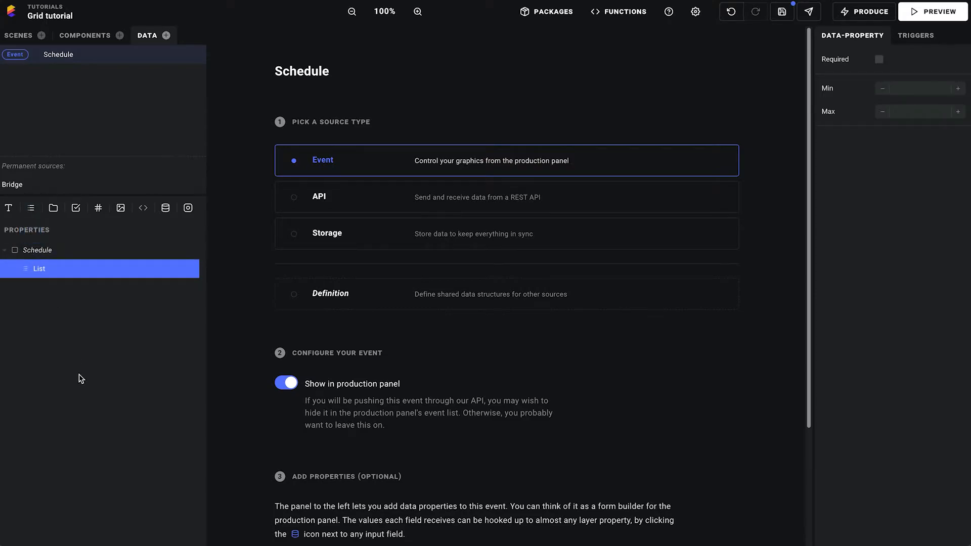
left_click(37, 272)
left_click(37, 272)
type("Segments")
key("Return")
Add a text property named Title inside the Segments list and save the project
left_click(8, 213)
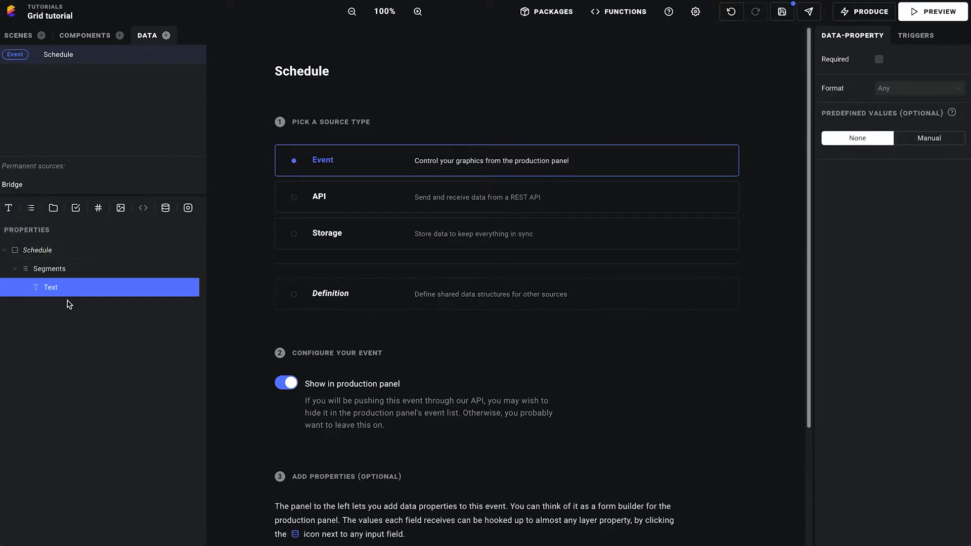
left_click(51, 292)
double_click(51, 291)
type("T")
key("Return")
key("ctrl+s")
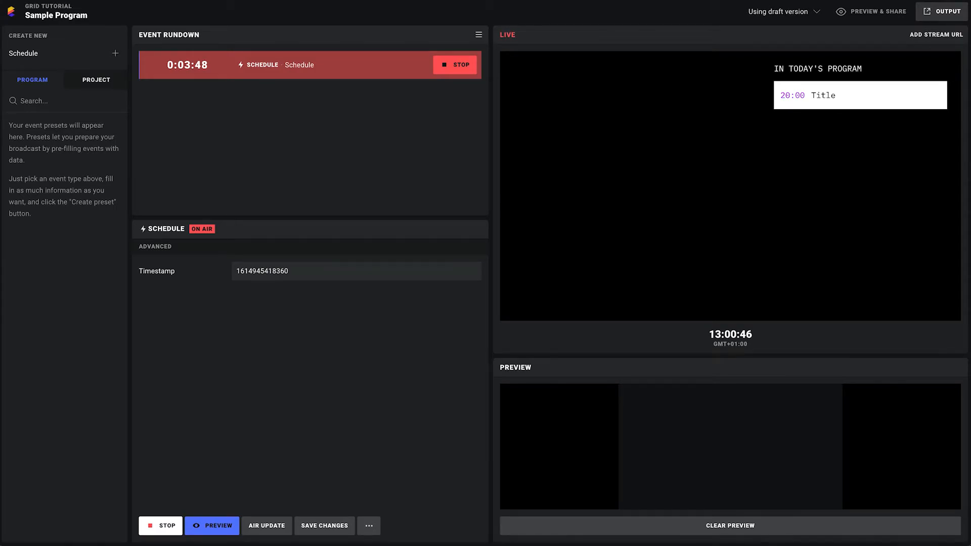
Switch to the Sample Program production panel, reload it, and add three items to the Segments list to try their Title fields
key("ctrl+r")
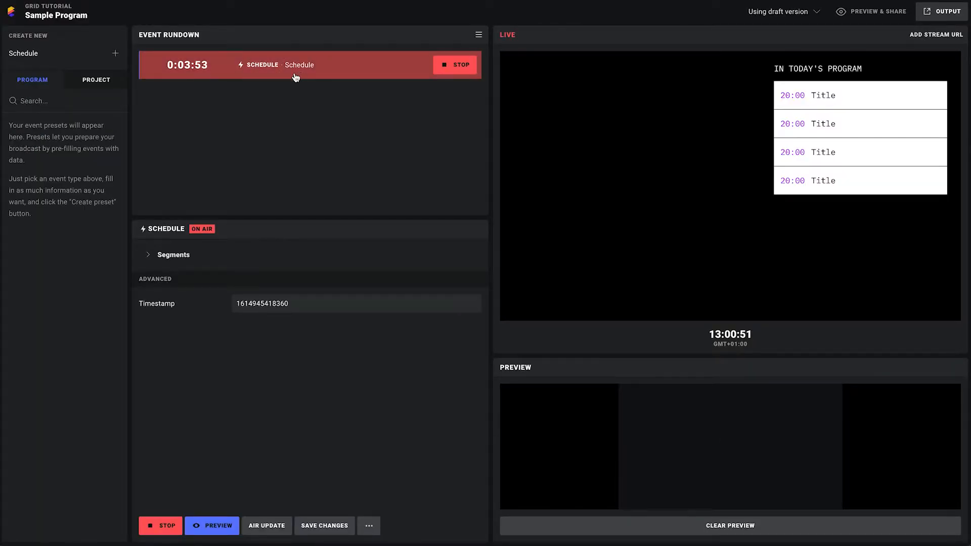
left_click(172, 257)
left_click(191, 291)
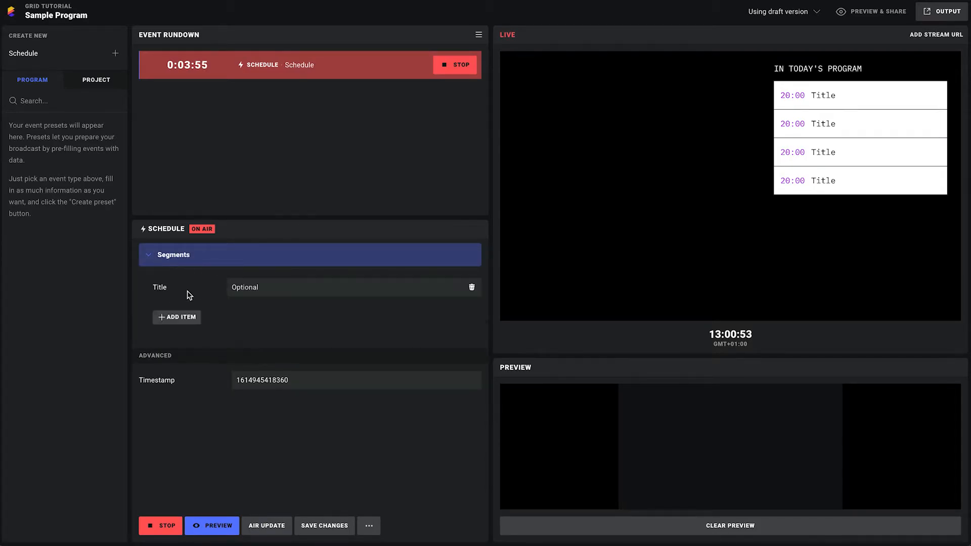
left_click(193, 318)
left_click(186, 342)
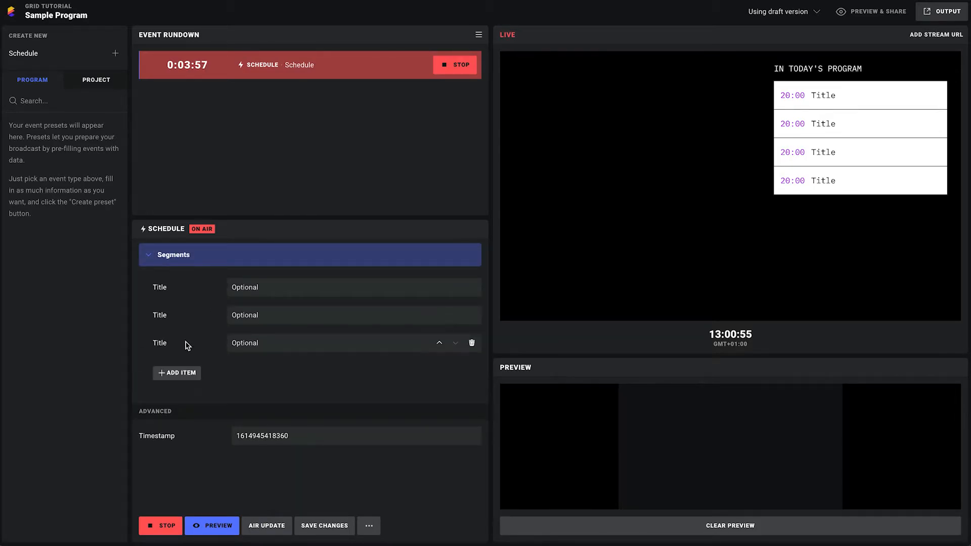
left_click(282, 314)
left_click(281, 345)
left_click(275, 315)
left_click(275, 286)
left_click(275, 315)
left_click(280, 344)
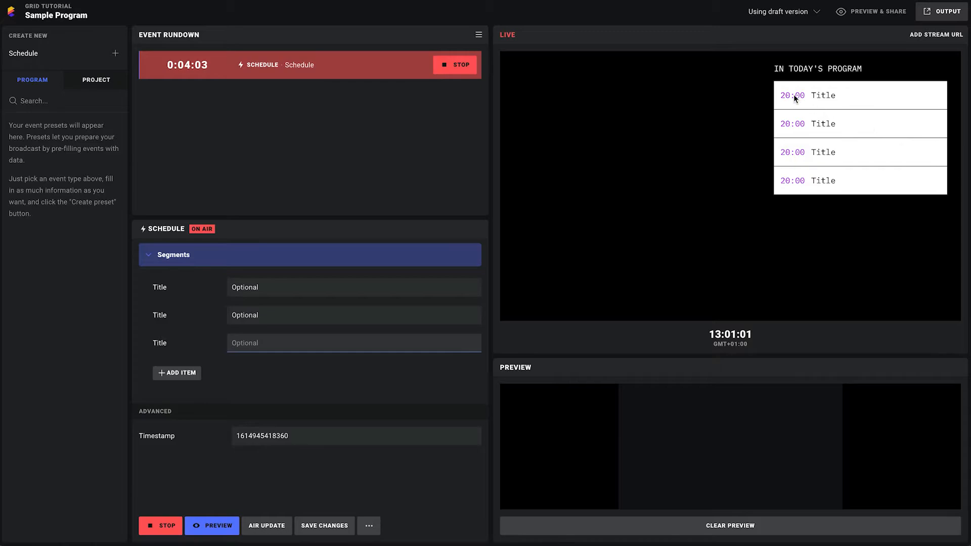
Stop the live Schedule event and delete every event from the rundown
left_click(470, 65)
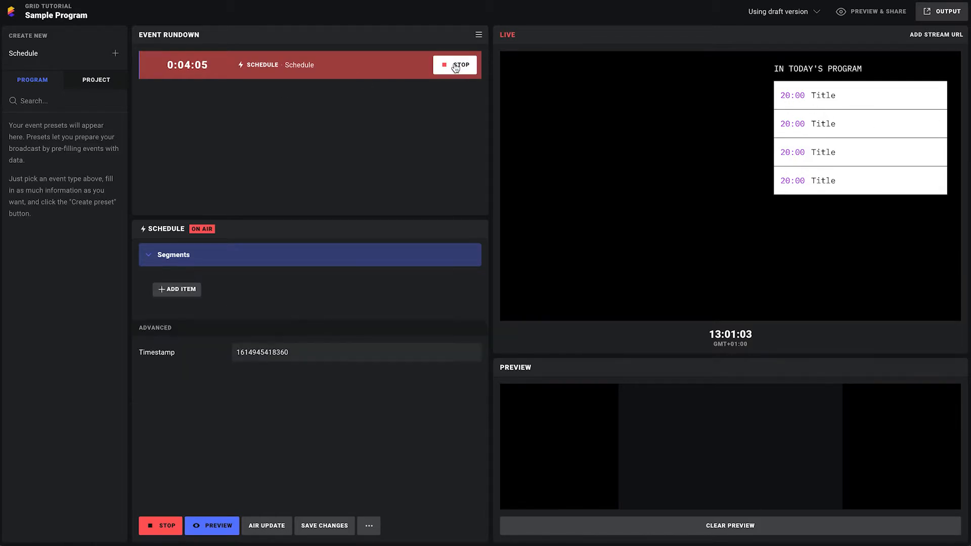
left_click(478, 35)
left_click(440, 120)
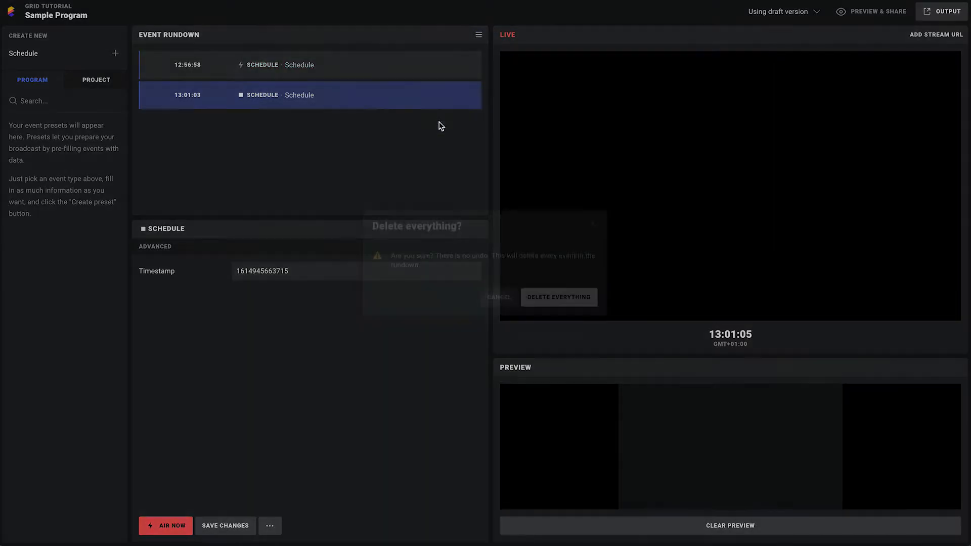
left_click(560, 306)
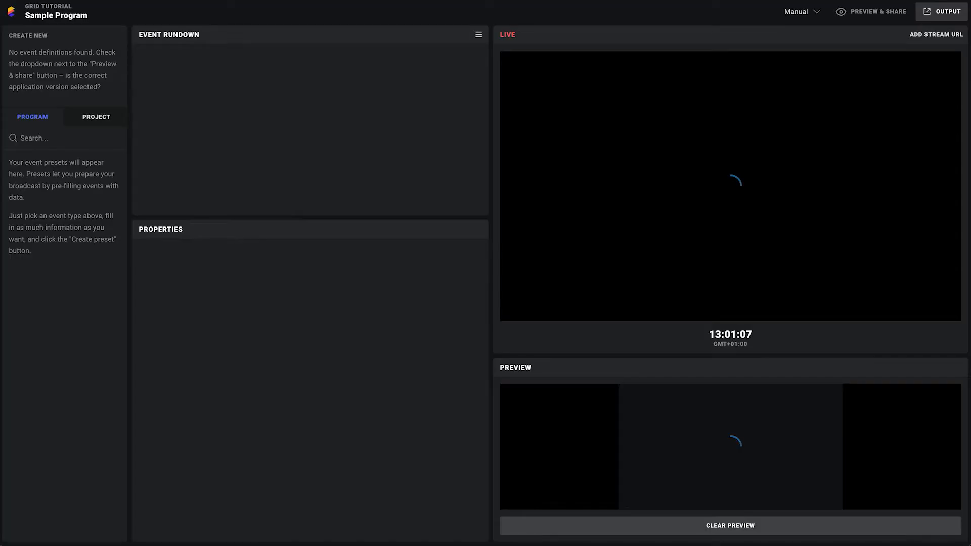
Return to the Grid tutorial editor and replace the Title property inside Segments with a group named Item
left_click(256, 0)
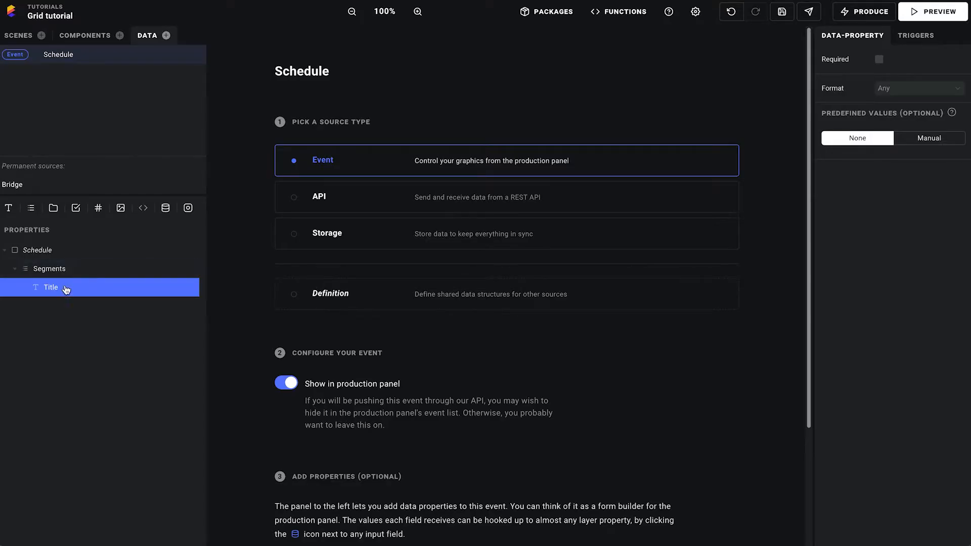
key("Delete")
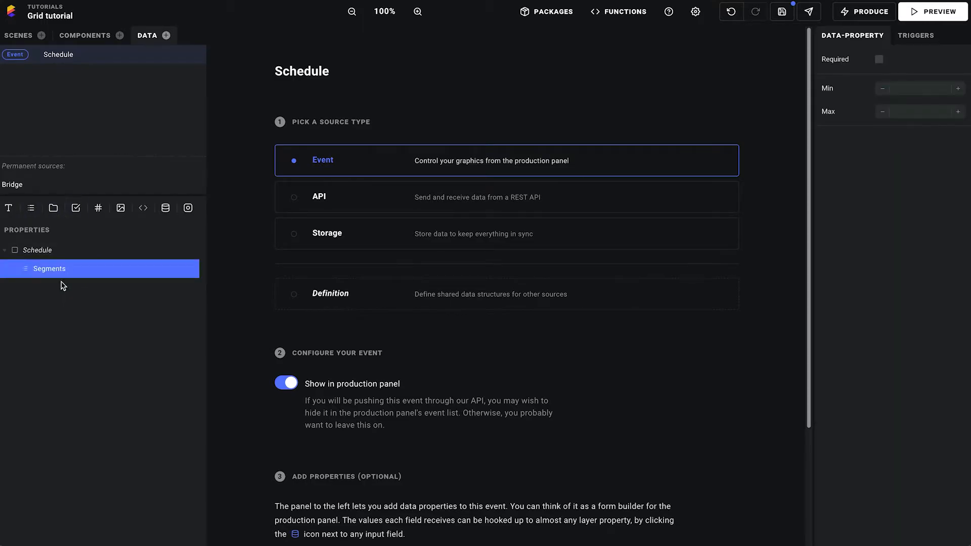
left_click(53, 208)
double_click(52, 290)
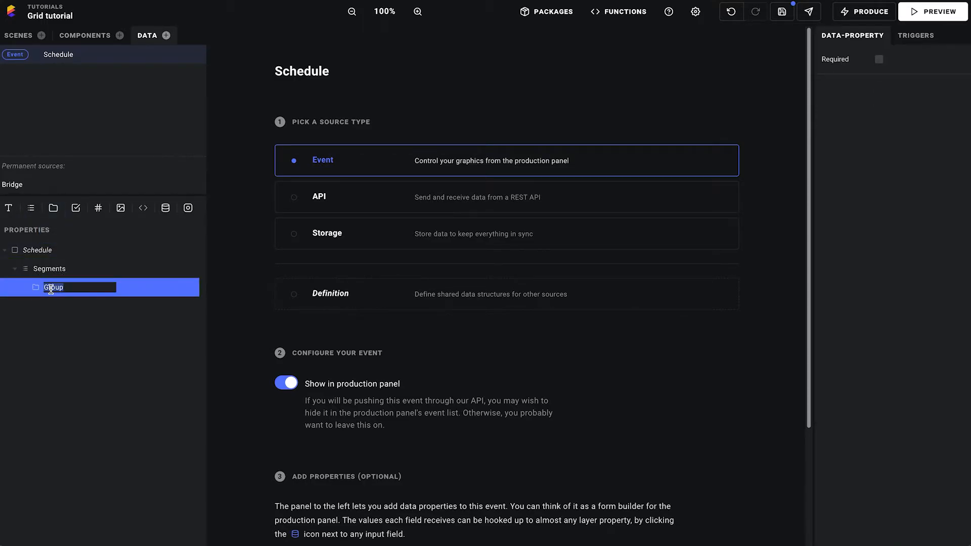
key("BackSpace")
key("Return")
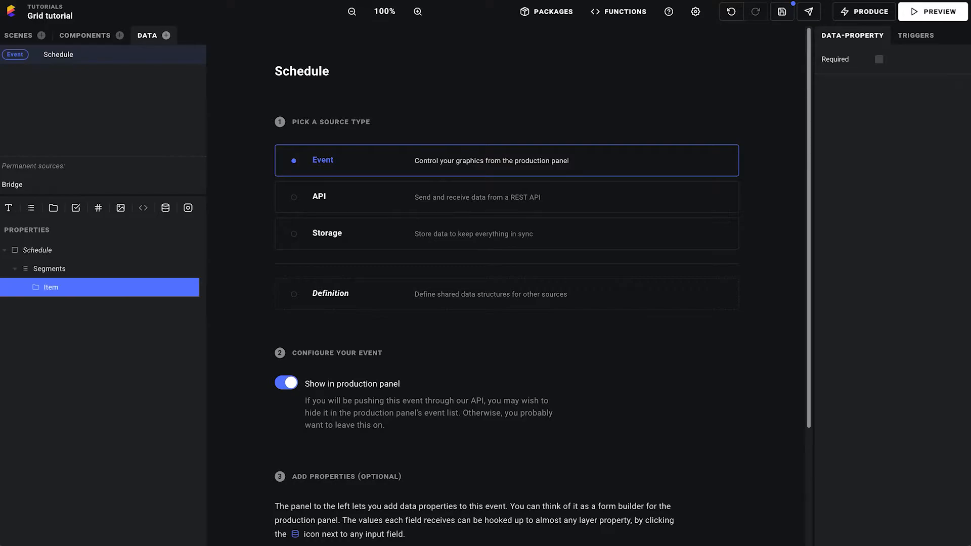
Add two text properties named Title and Time inside the Item group
left_click(8, 208)
left_click(8, 208)
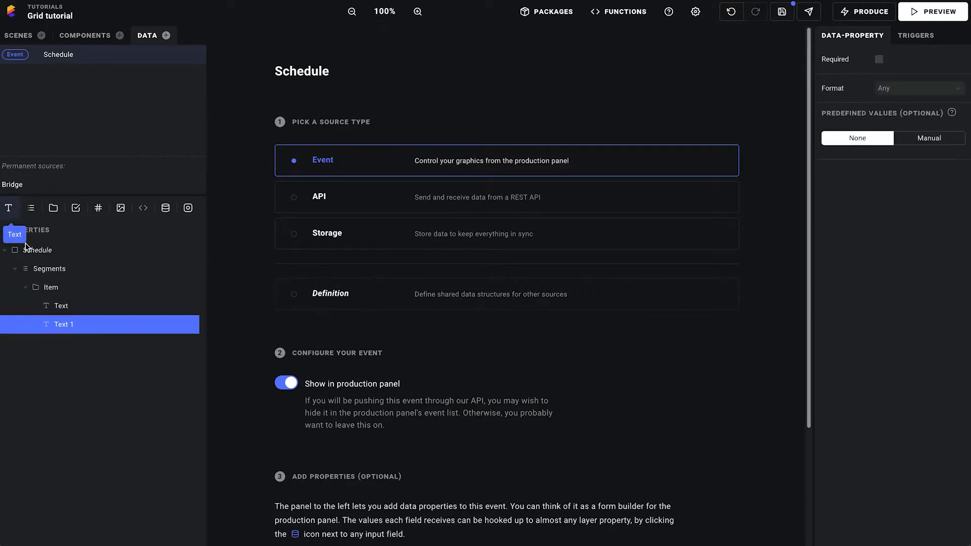
double_click(55, 306)
type("Title")
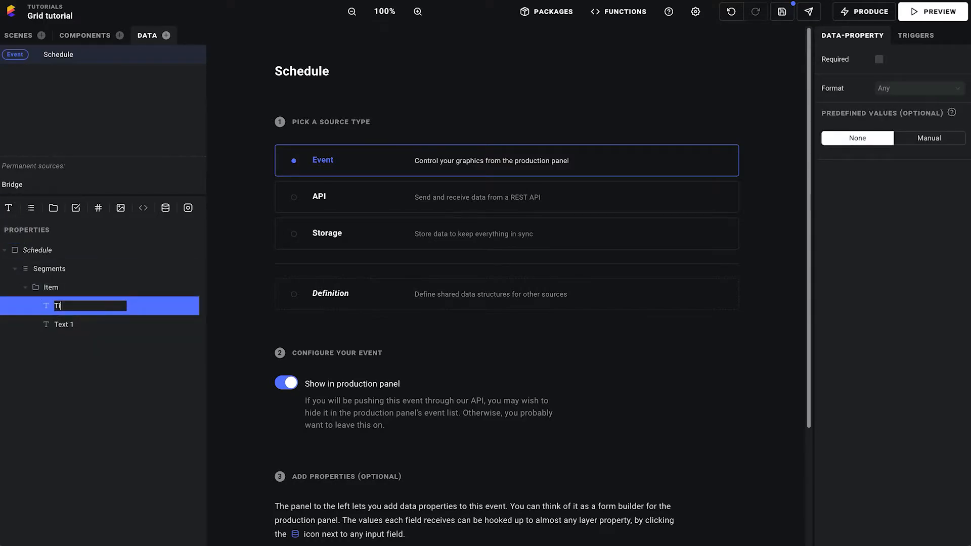
key("Return")
double_click(71, 324)
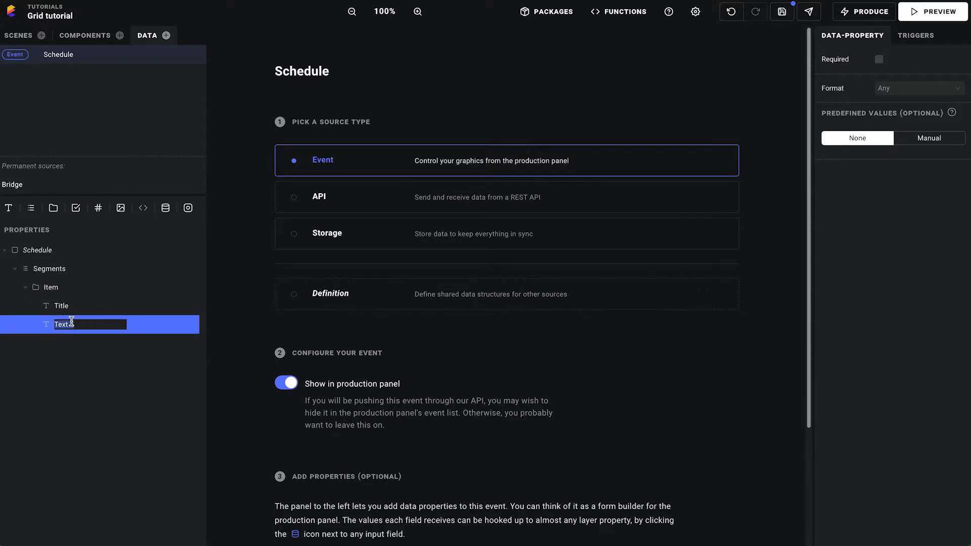
type("Time")
key("Return")
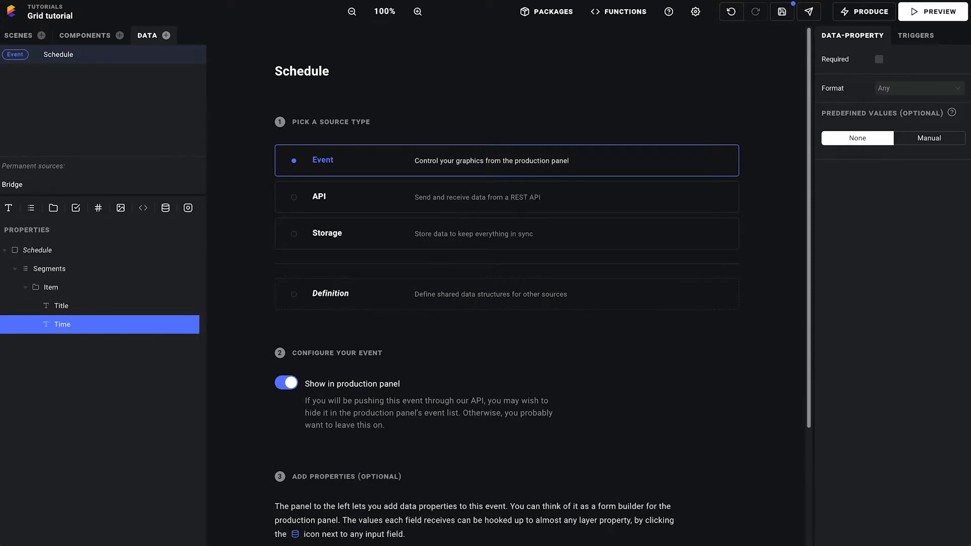
Set a maximum item count on the Segments list and save the project
left_click(71, 269)
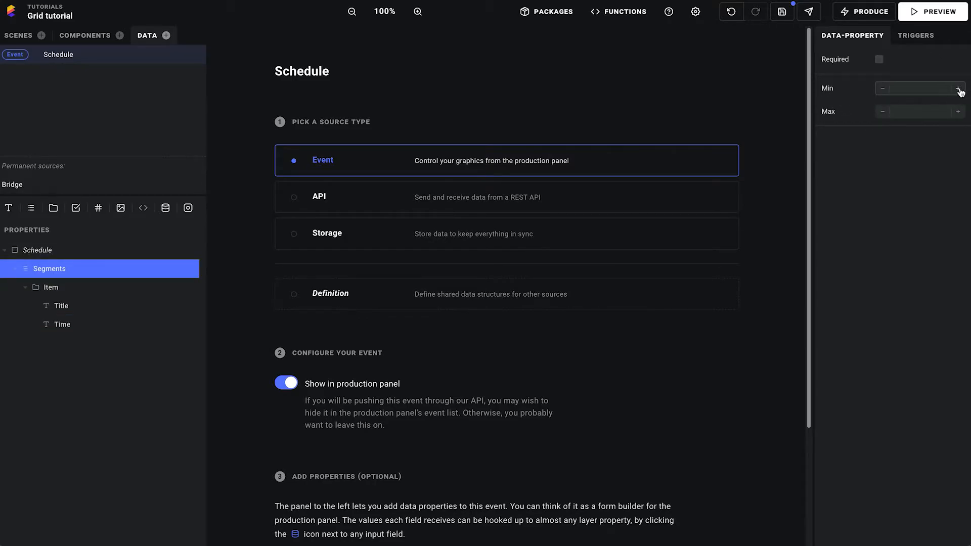
left_click(958, 111)
left_click(782, 12)
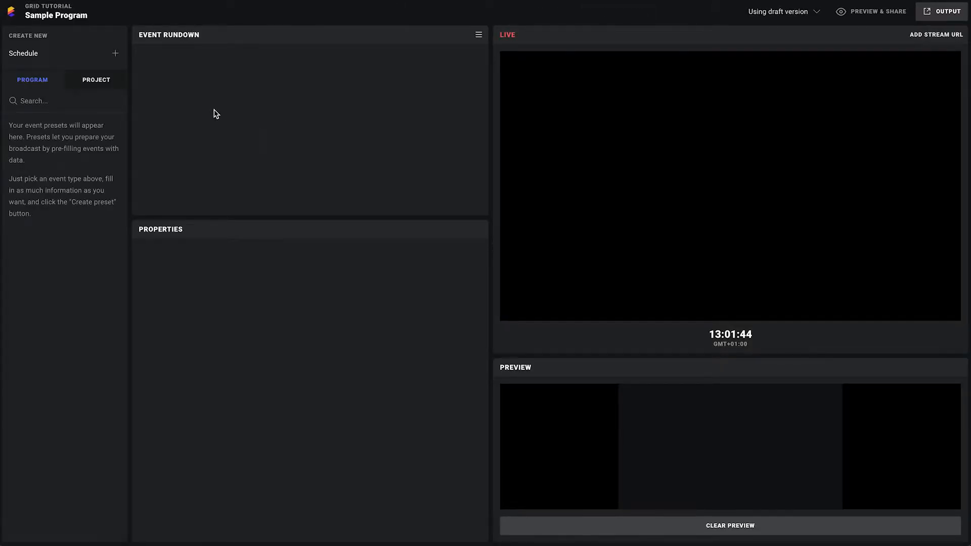
Switch to the production panel, reload it, start a new Schedule event with three Segments items and open the second item's fields
key("super+r")
left_click(44, 55)
left_click(174, 256)
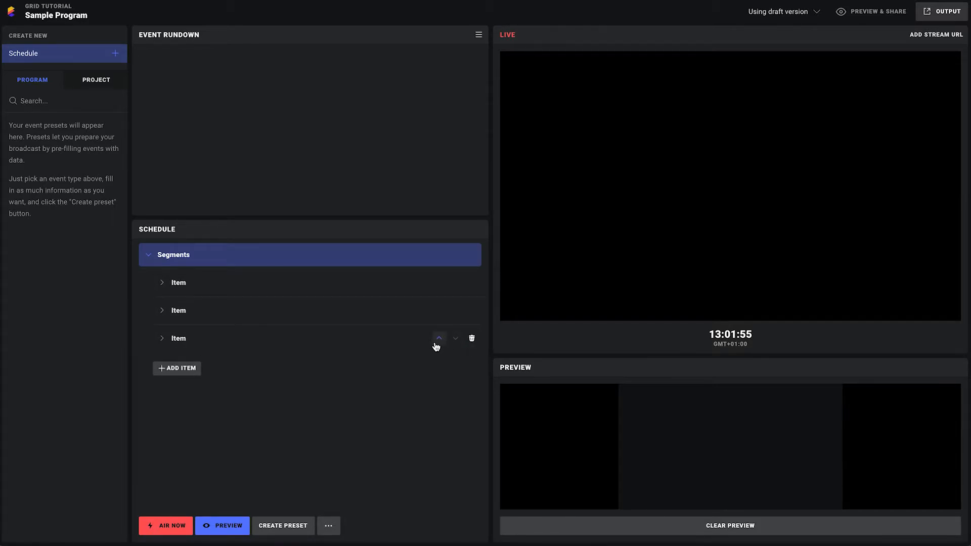
left_click(182, 311)
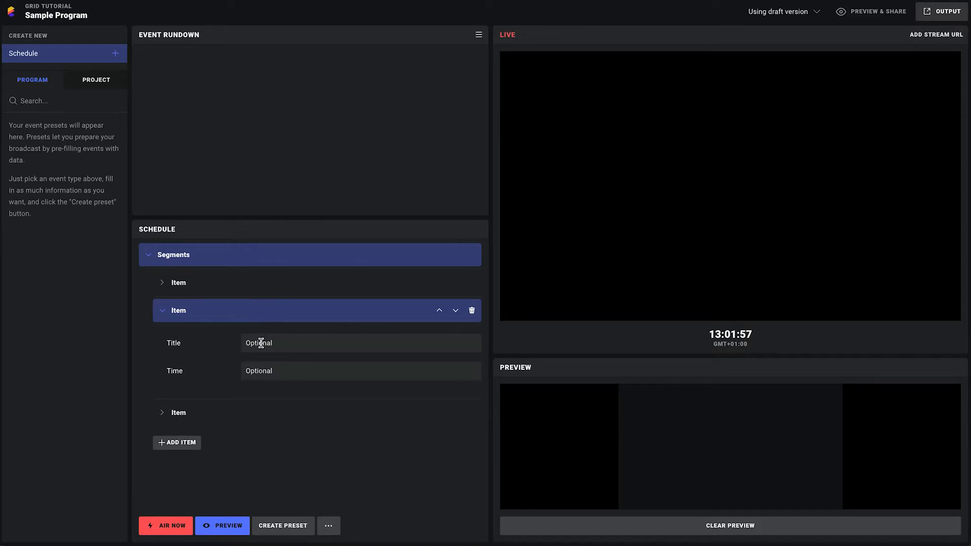
left_click(319, 342)
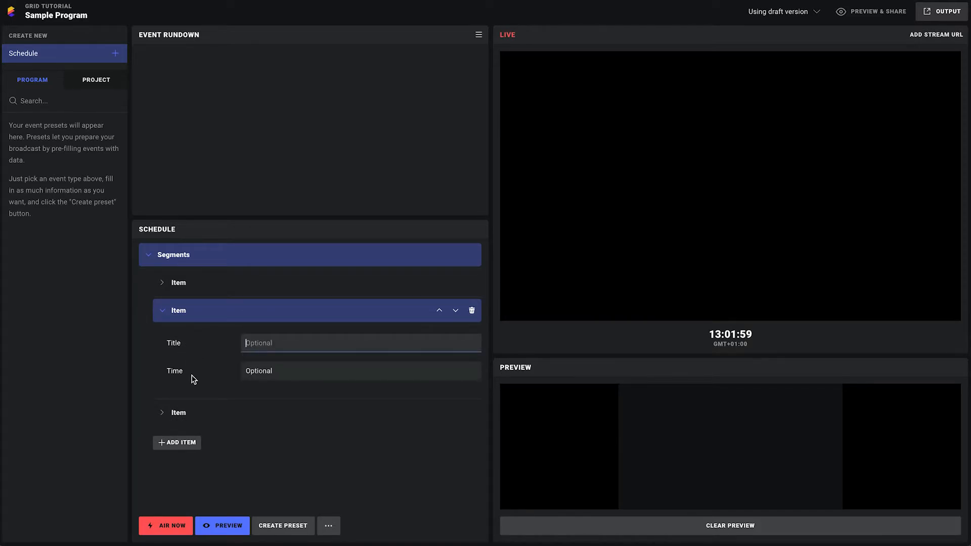
Fill in the first Segments item with the title 12:00 and the time Hello
left_click(184, 282)
left_click(284, 310)
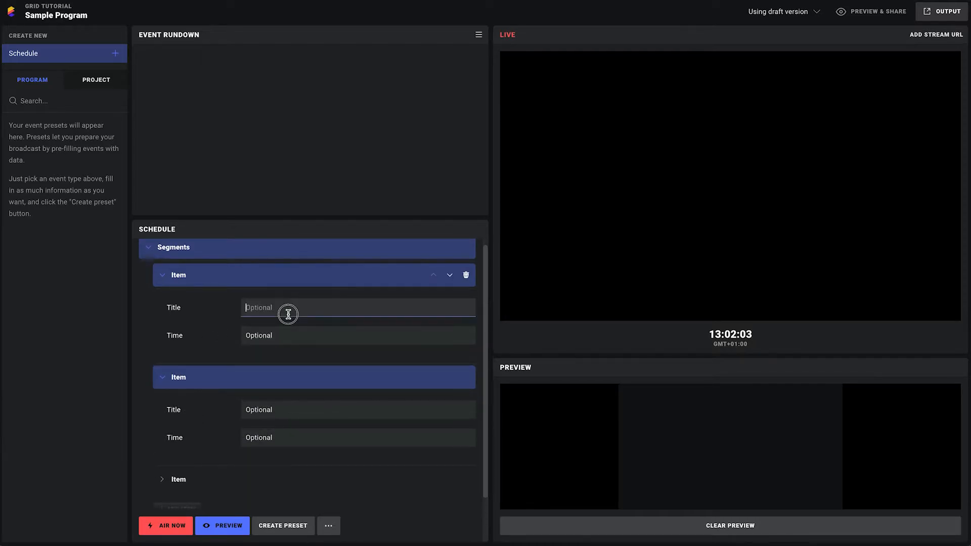
type("12:00")
key("Tab")
type("He")
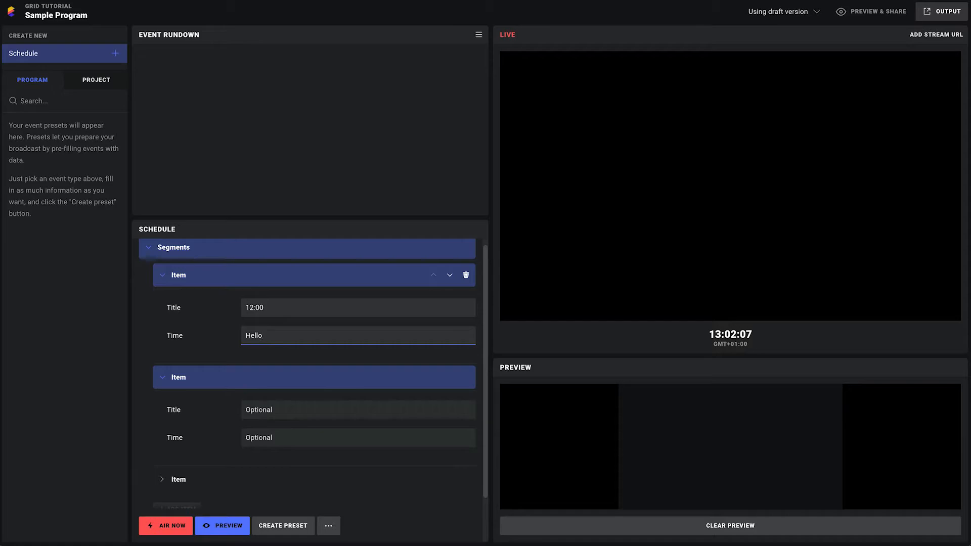
Fill in the second Segments item with the title 12:30 and the time Hello again
left_click(283, 411)
type("12:30")
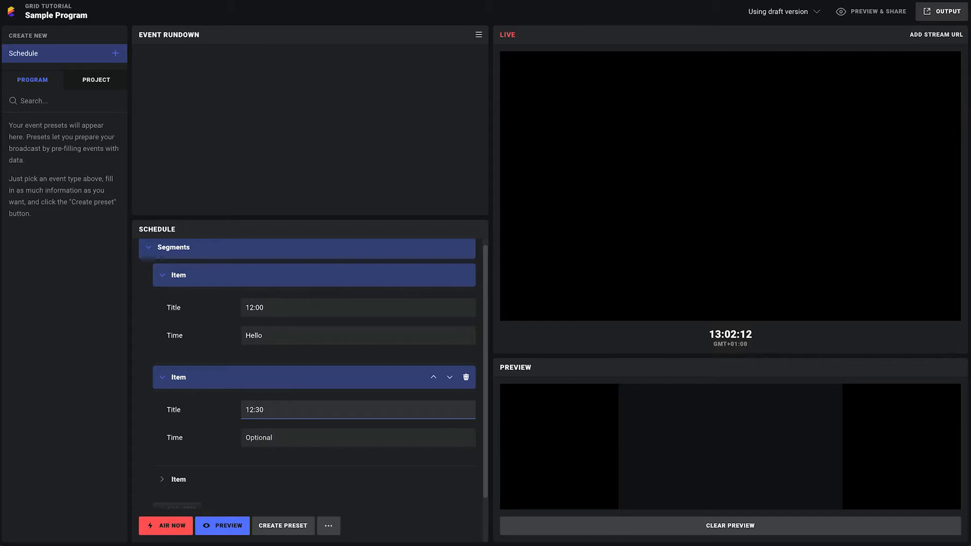
key("Tab")
type("Hel")
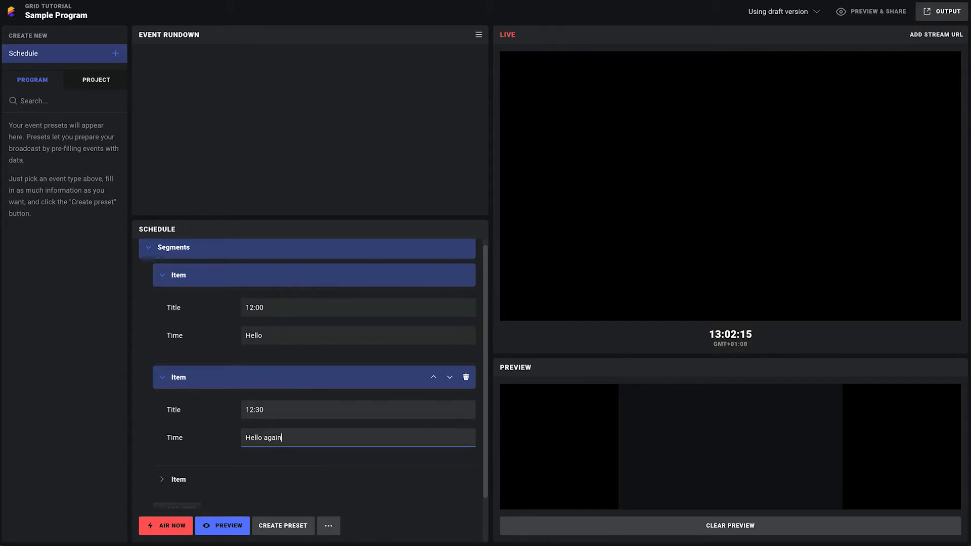
Expand the third Segments item and enter 12:40 as its title and Wrapping up as its time
scroll(285, 430, "down", 1)
left_click(192, 423)
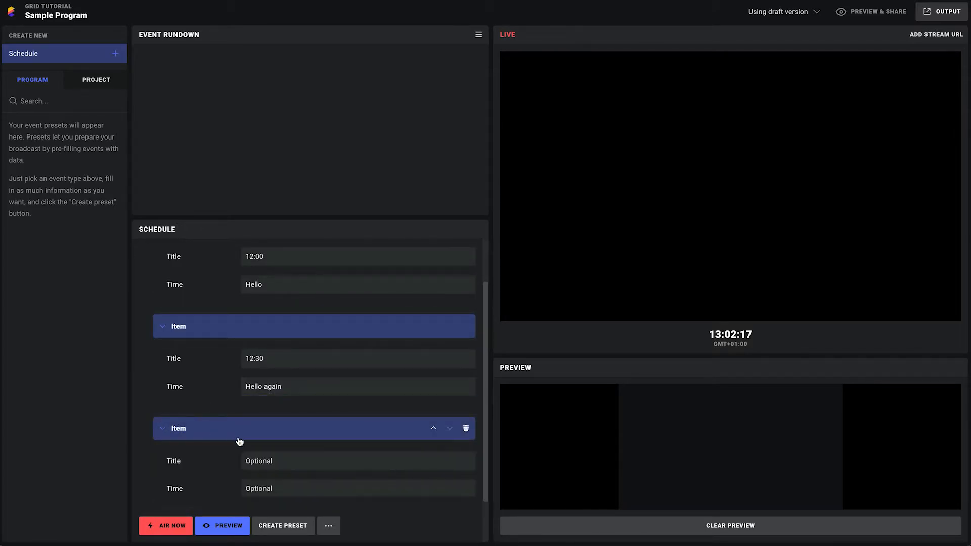
left_click(287, 458)
type("12:40")
key("Tab")
type("Wrapp")
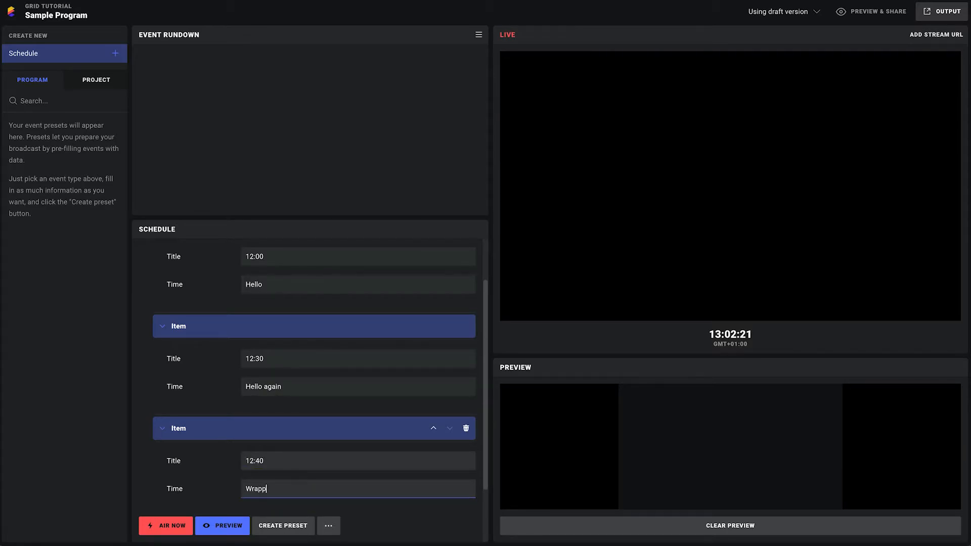
Put the Schedule event on air and compare its Segments items with the live output
scroll(403, 447, "down", 2)
left_click(402, 461)
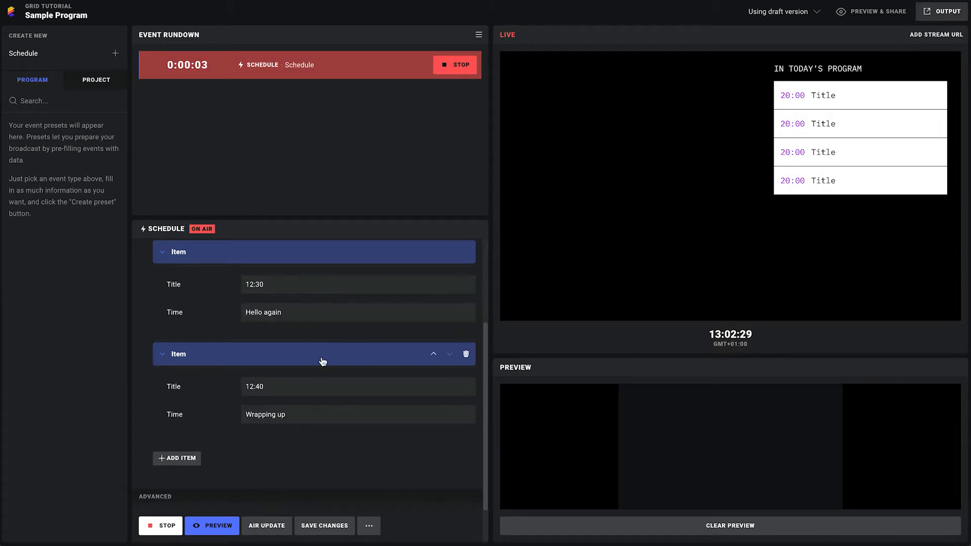
scroll(322, 360, "up", 2)
scroll(374, 341, "down", 3)
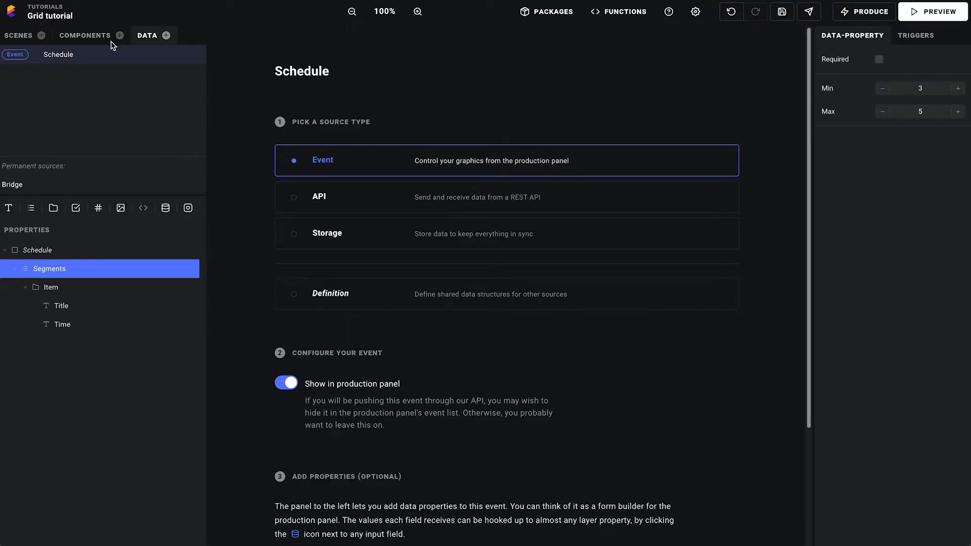
In the Grid tutorial editor's Schedule widget scene, set the Grid layer's list source to Schedule > Segments and save the project
left_click(17, 37)
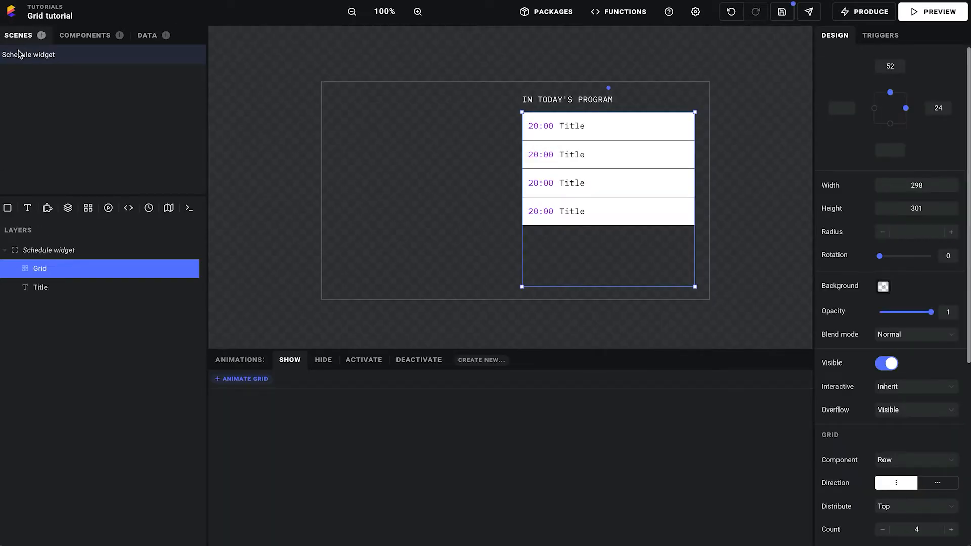
scroll(858, 313, "down", 5)
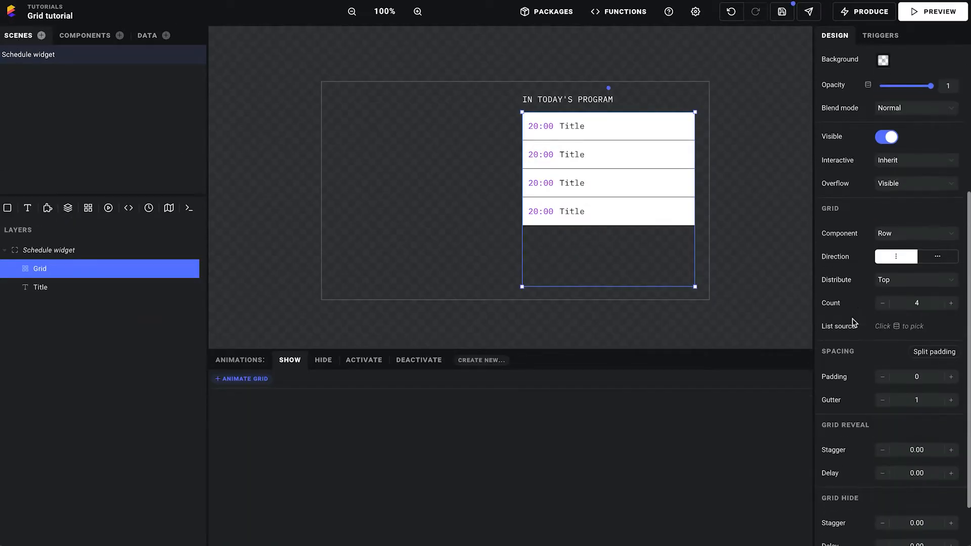
scroll(854, 322, "down", 1)
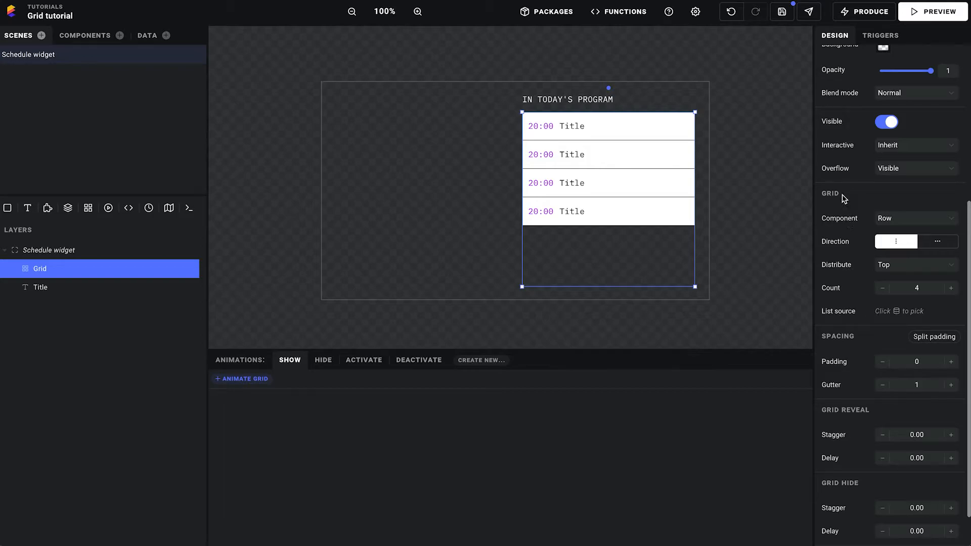
mouse_move(871, 317)
left_click(868, 312)
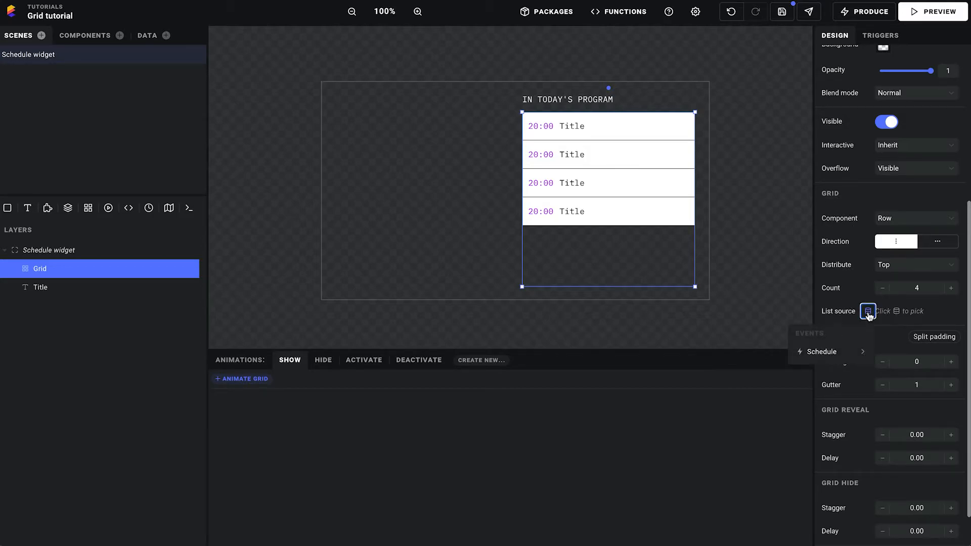
mouse_move(855, 351)
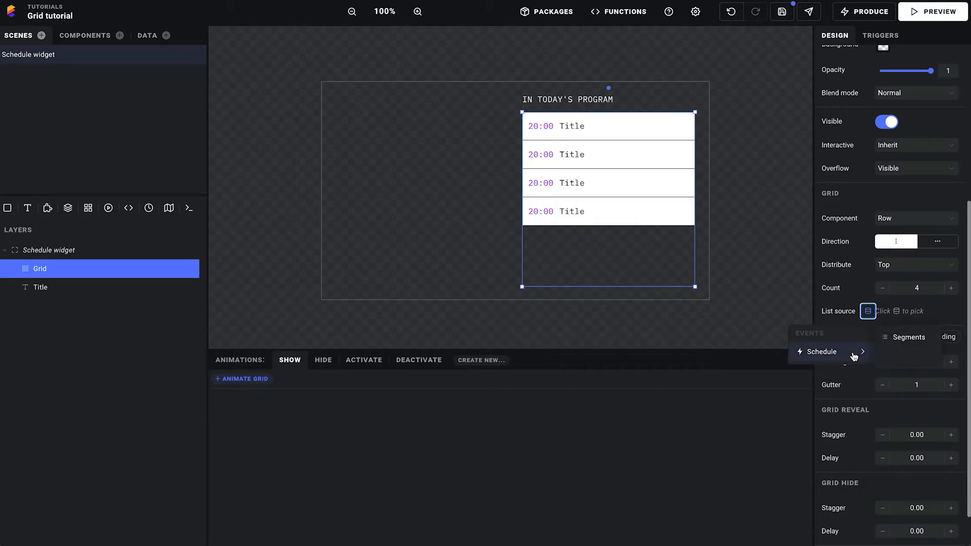
left_click(902, 339)
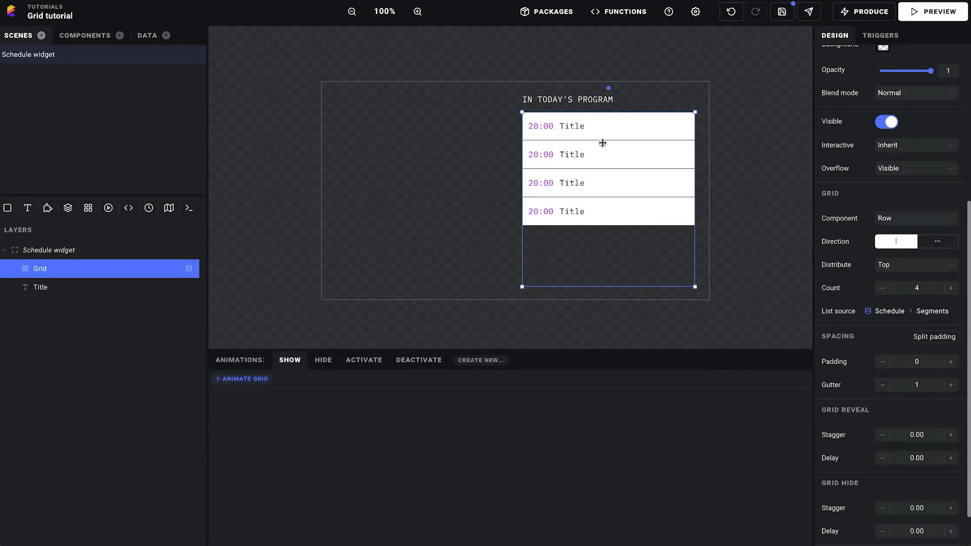
scroll(865, 374, "down", 1)
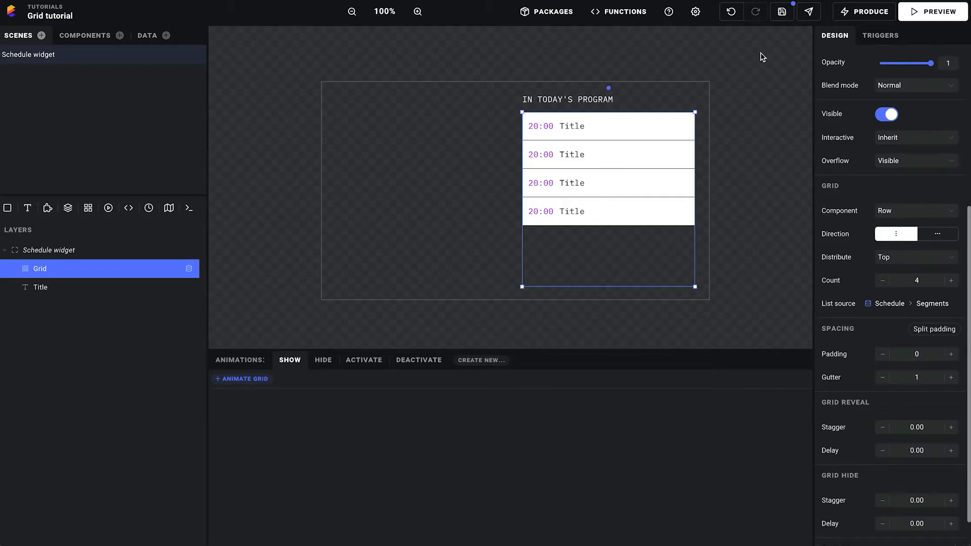
left_click(782, 18)
Open the Row component and examine the design settings of its root, Row, Title and Time layers
left_click(74, 37)
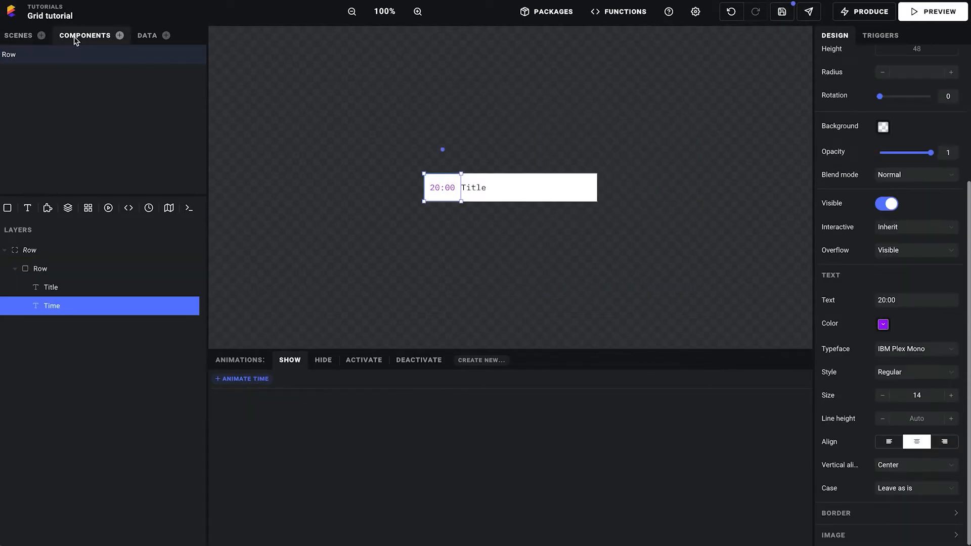
left_click(66, 258)
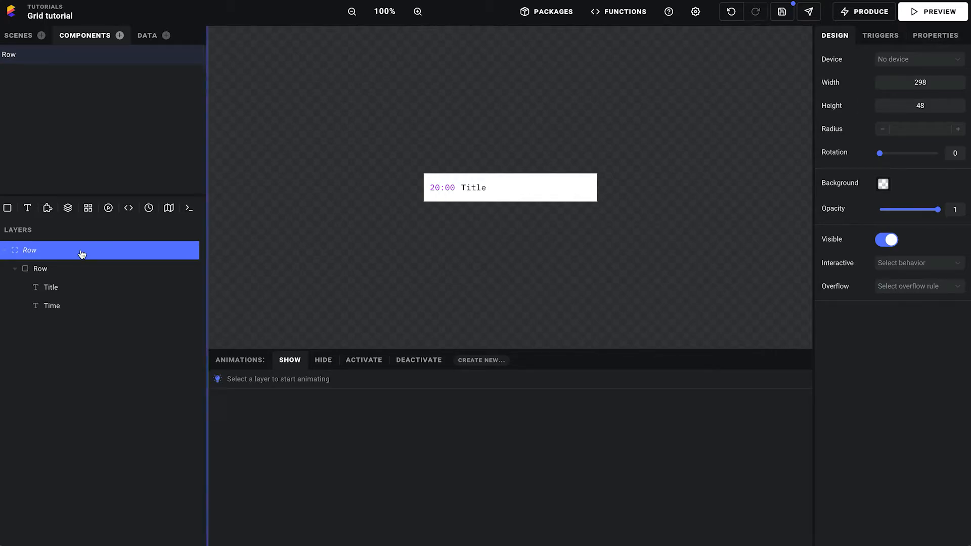
left_click(54, 269)
left_click(71, 292)
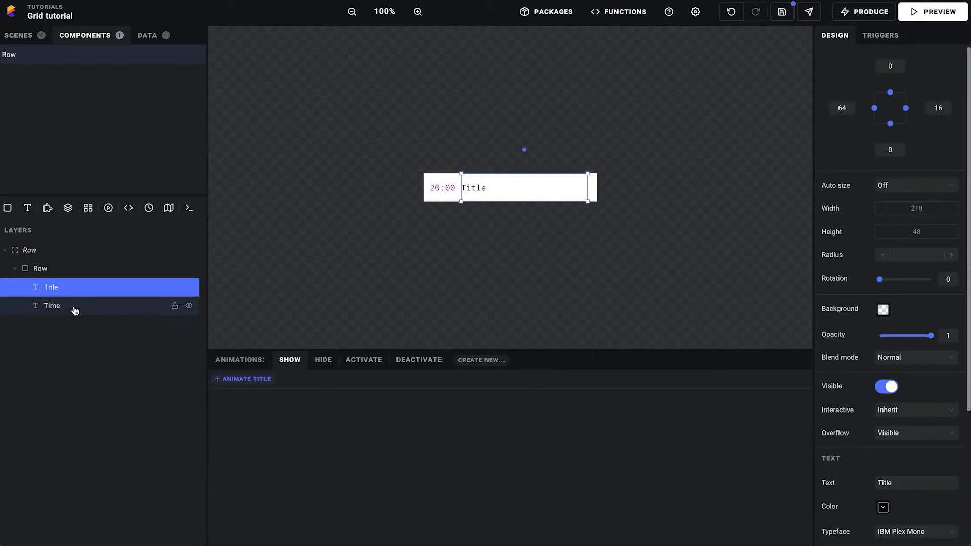
left_click(73, 306)
left_click(69, 290)
left_click(67, 274)
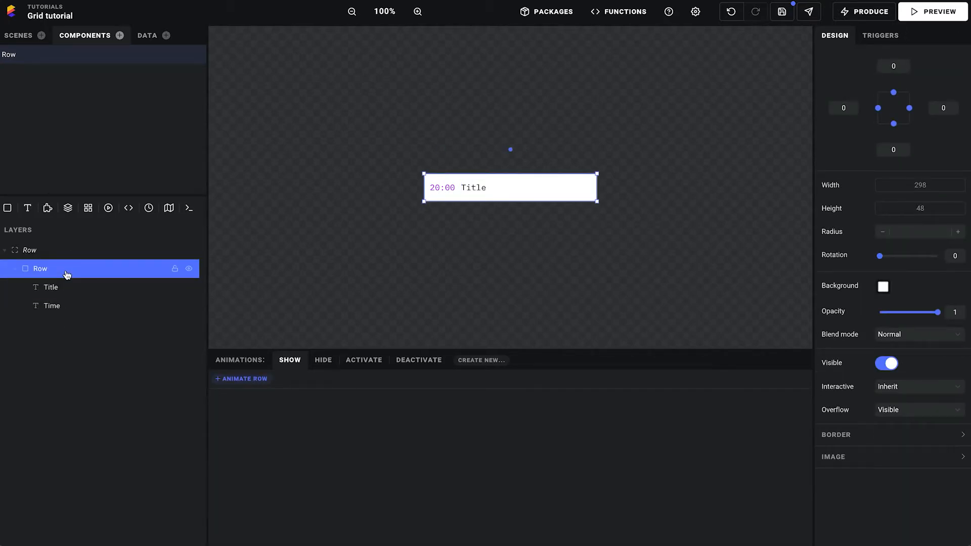
left_click(67, 308)
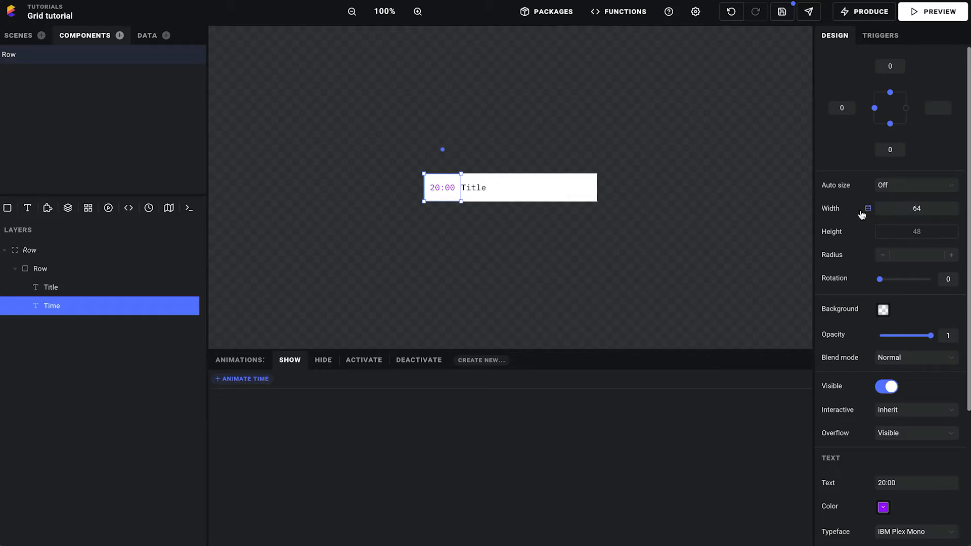
scroll(918, 210, "down", 1)
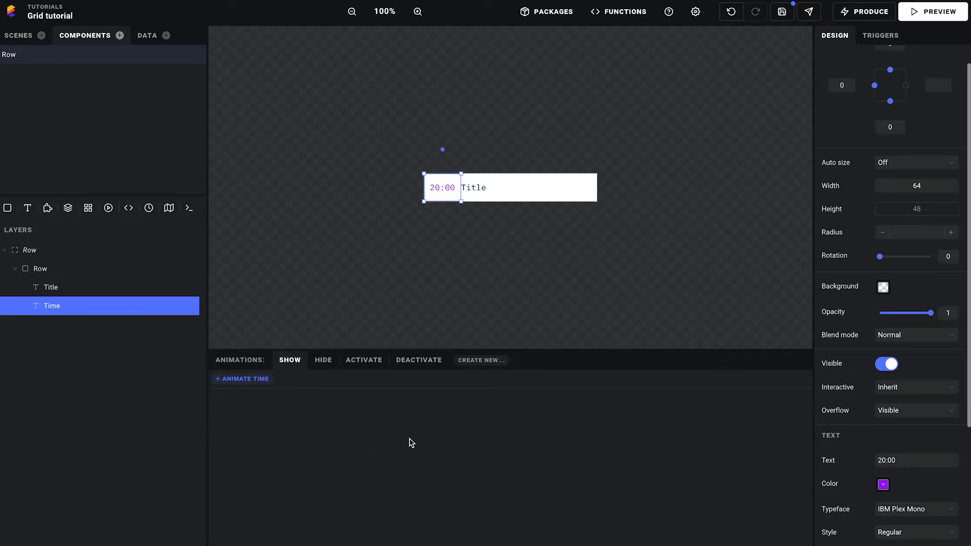
left_click(57, 257)
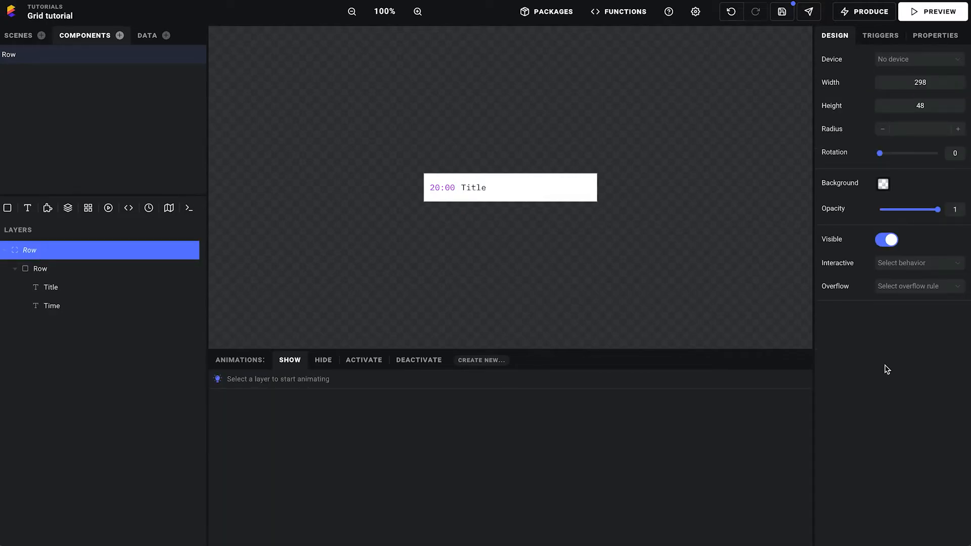
left_click(53, 271)
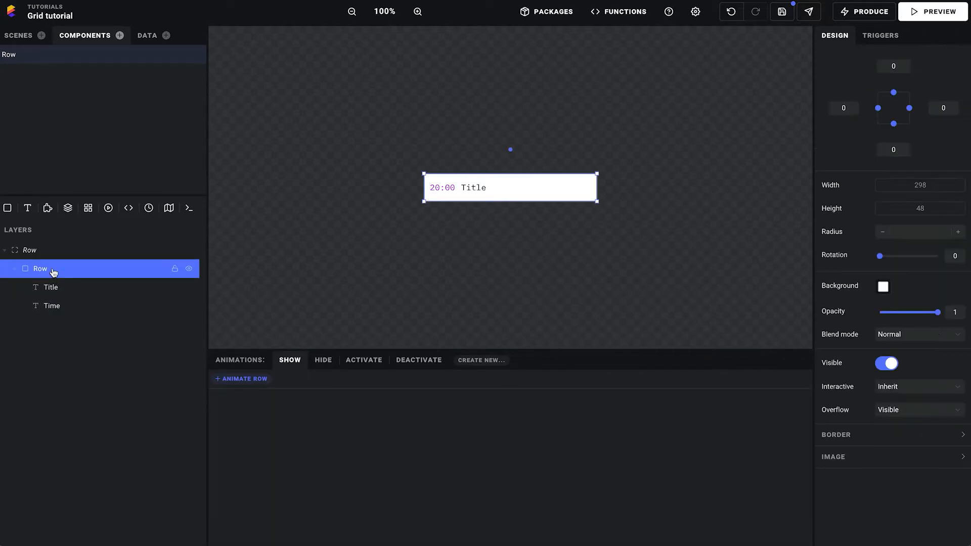
Add two text component properties named Title and Time to the Row component
left_click(47, 253)
left_click(930, 38)
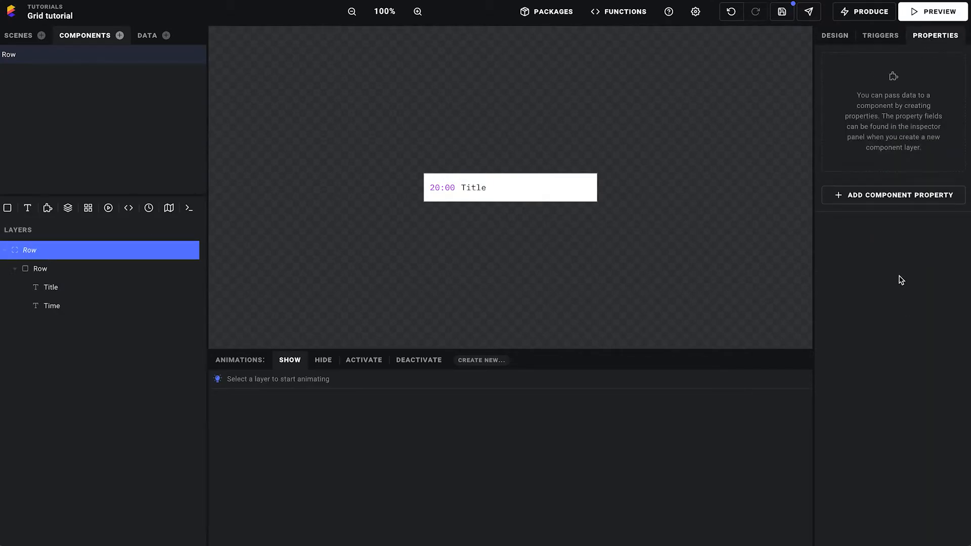
left_click(907, 200)
left_click(906, 66)
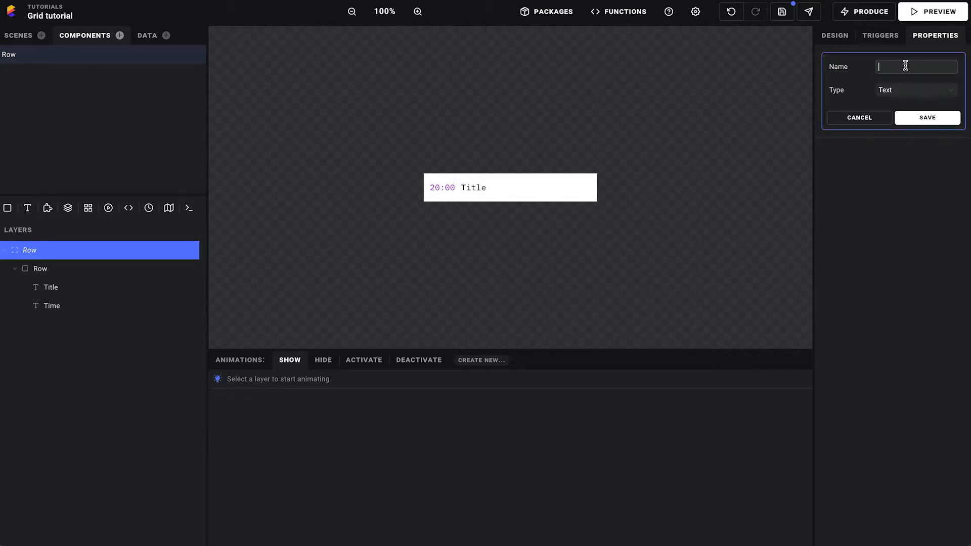
type("Title")
left_click(936, 121)
left_click(900, 128)
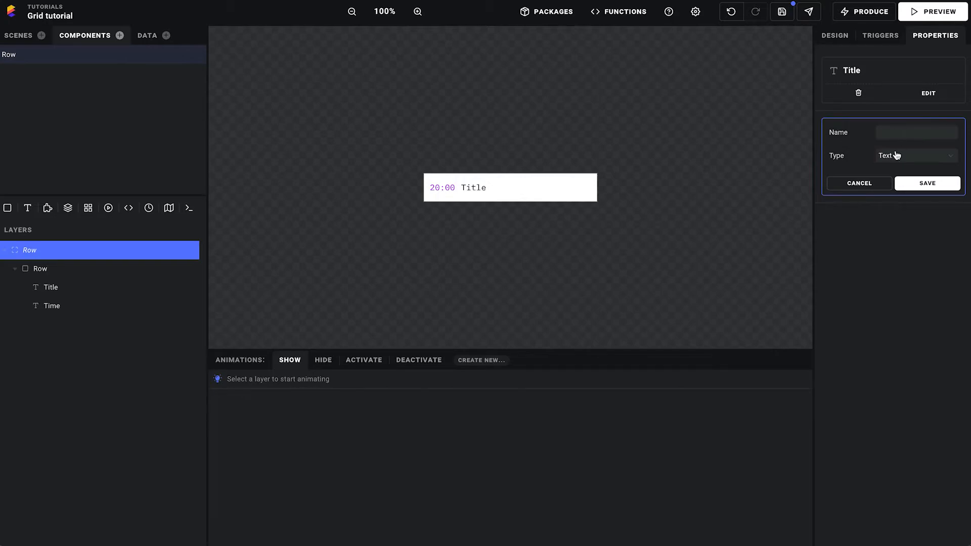
type("Time")
left_click(933, 185)
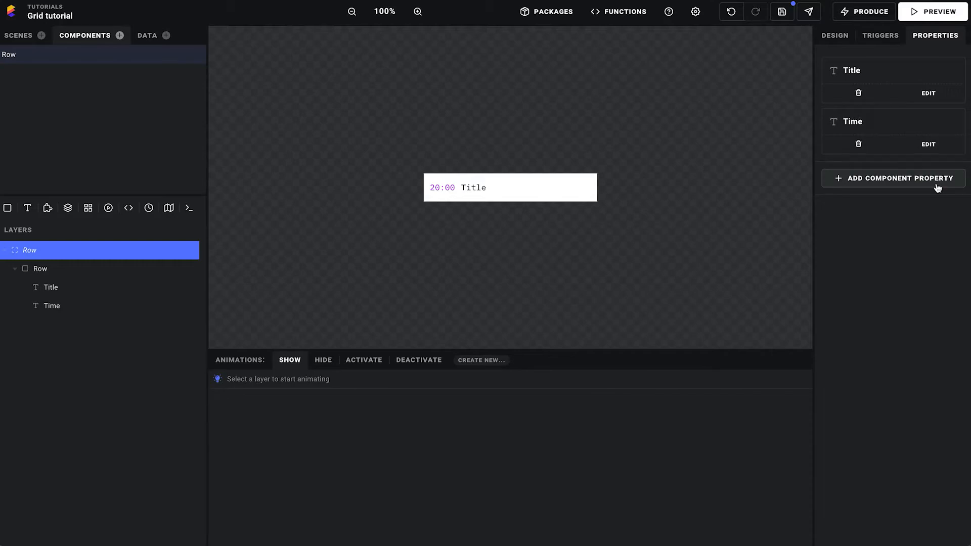
Bind the text of the Row component's Title layer to the Title property
left_click(837, 42)
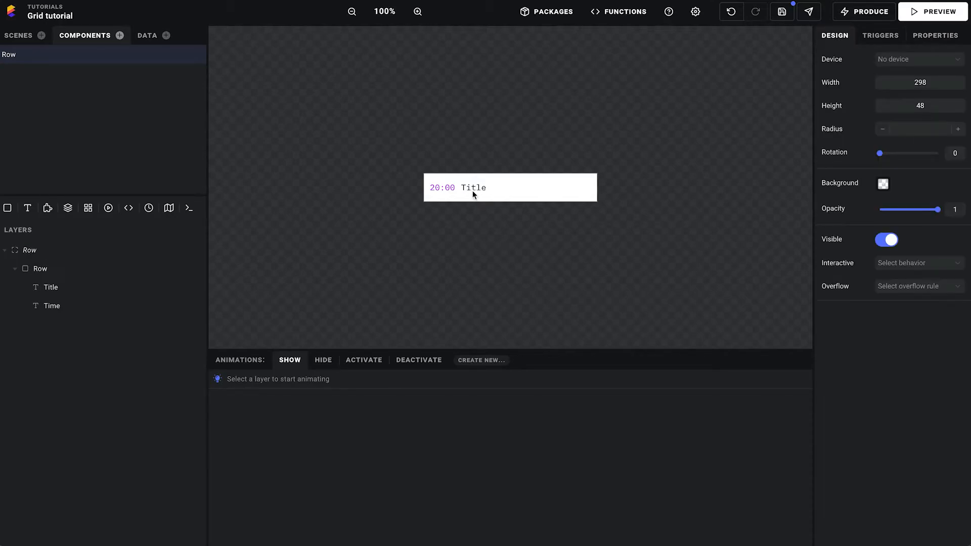
left_click(472, 190)
scroll(884, 441, "down", 3)
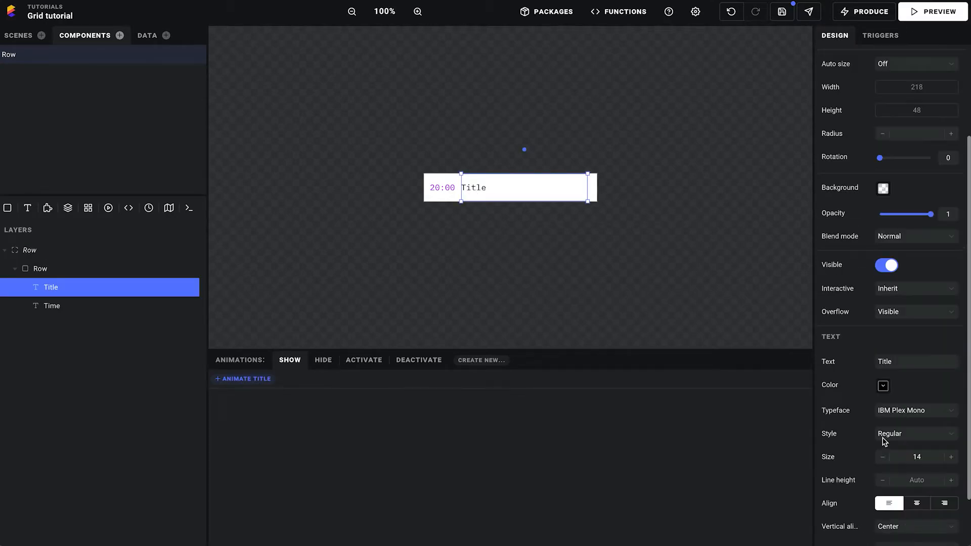
mouse_move(872, 371)
left_click(869, 363)
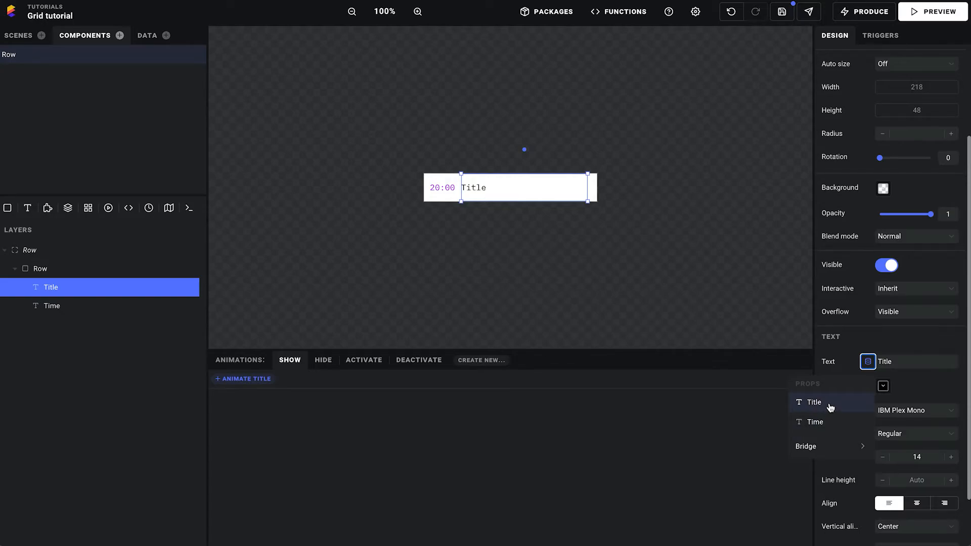
left_click(831, 407)
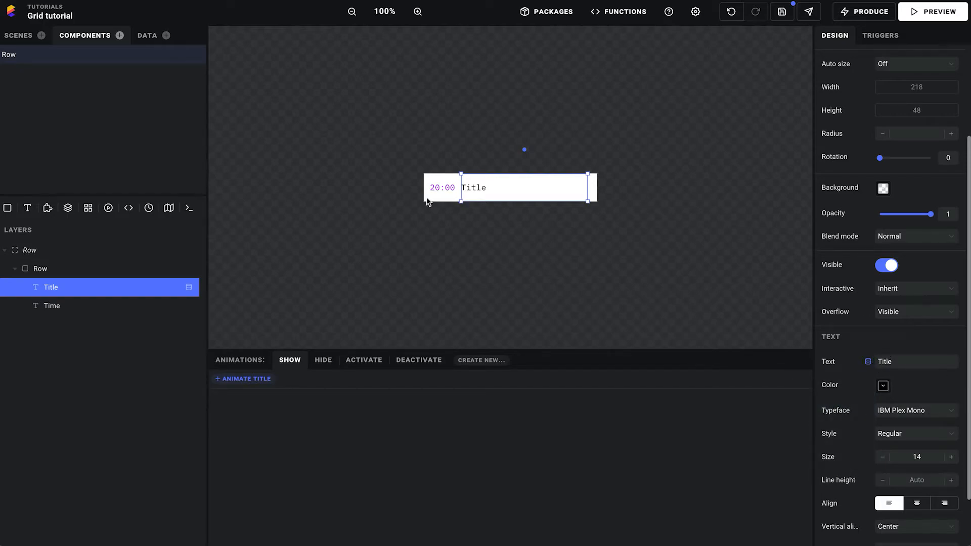
Bind the text of the Row component's Time layer to the Time property and save the project
left_click(445, 191)
scroll(846, 390, "down", 1)
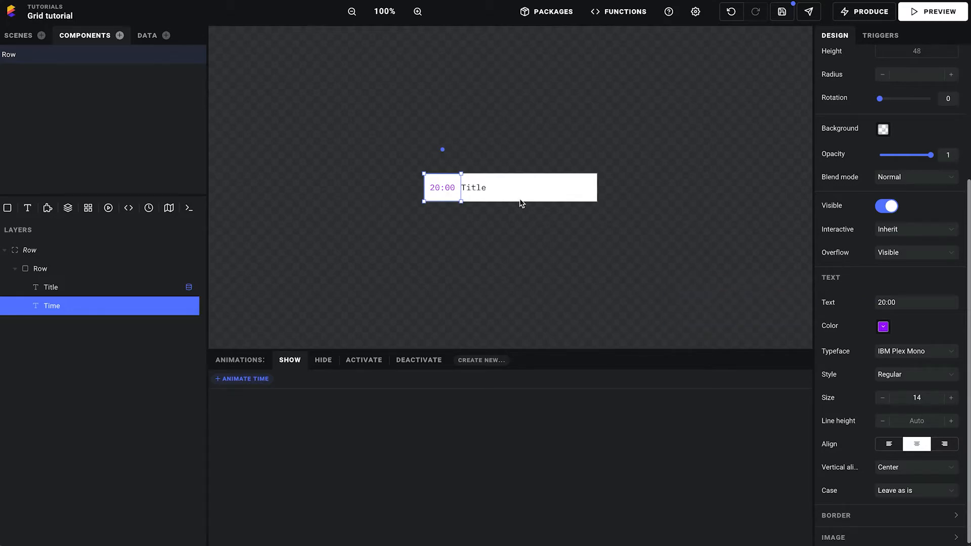
left_click(868, 302)
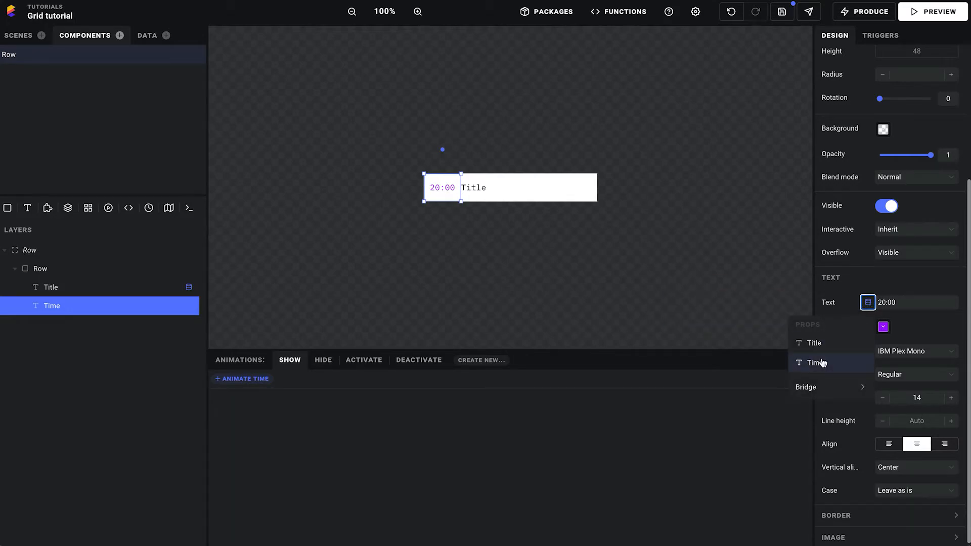
left_click(821, 363)
left_click(779, 15)
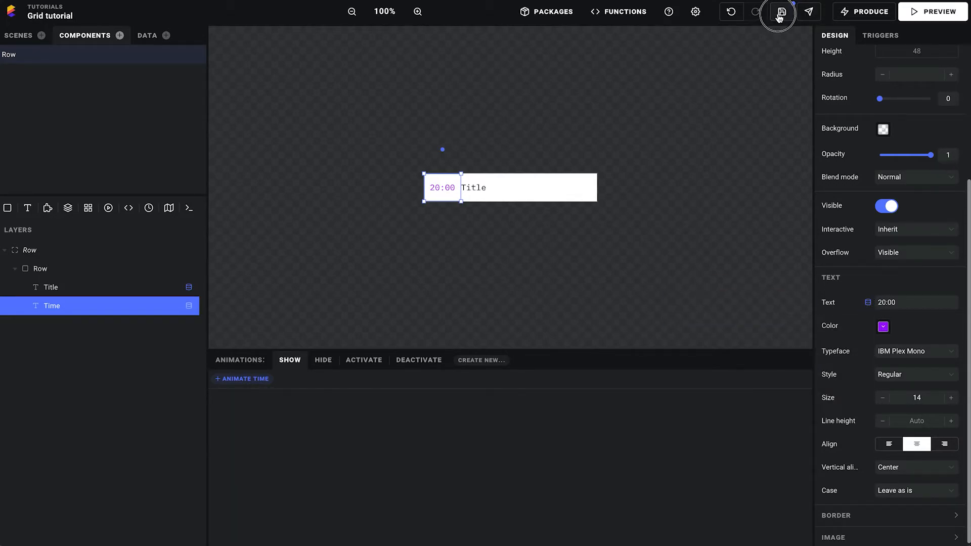
Bind the Title component property of the Schedule widget's grid to the Title of the Schedule event's Segments items
left_click(18, 36)
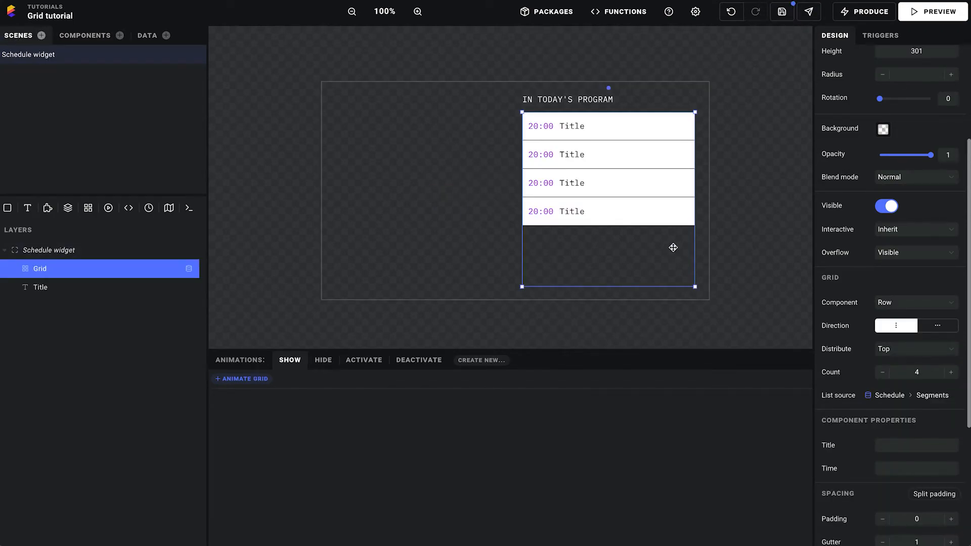
scroll(866, 291, "down", 3)
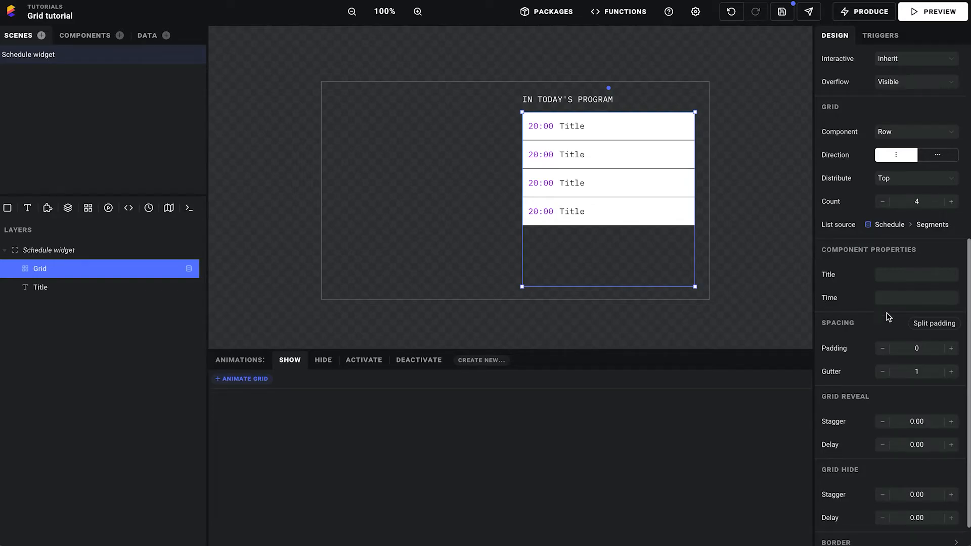
left_click(898, 297)
left_click(897, 275)
left_click(893, 298)
left_click(895, 280)
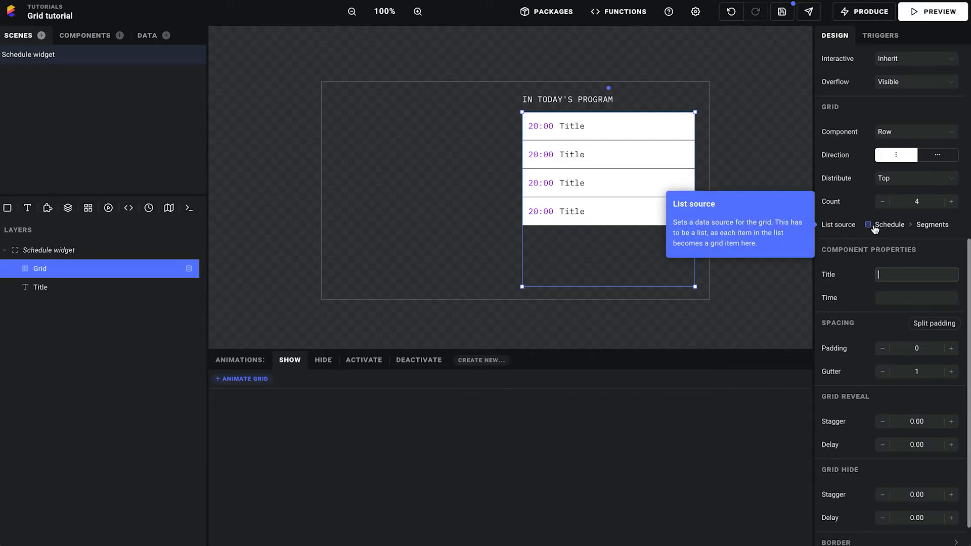
left_click(871, 229)
left_click(912, 254)
left_click(869, 277)
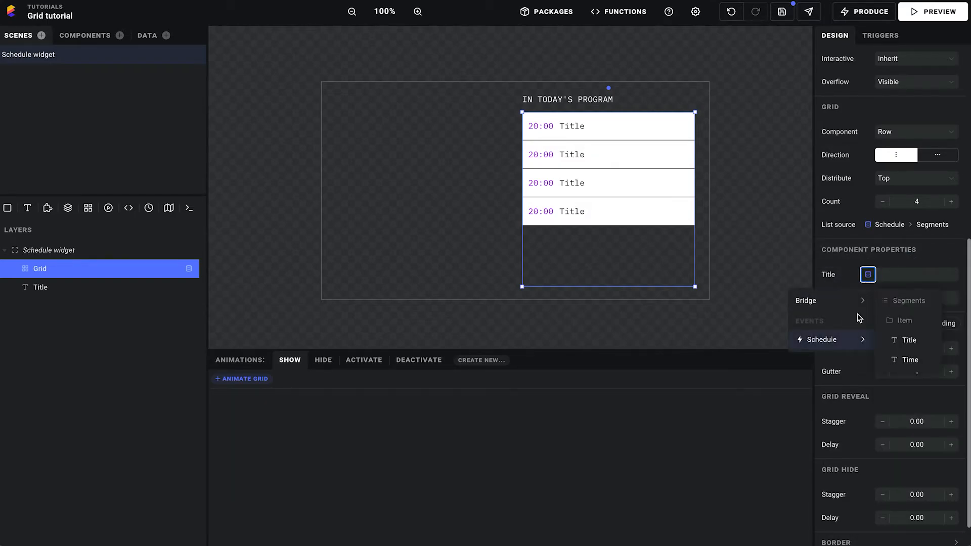
mouse_move(822, 341)
left_click(911, 341)
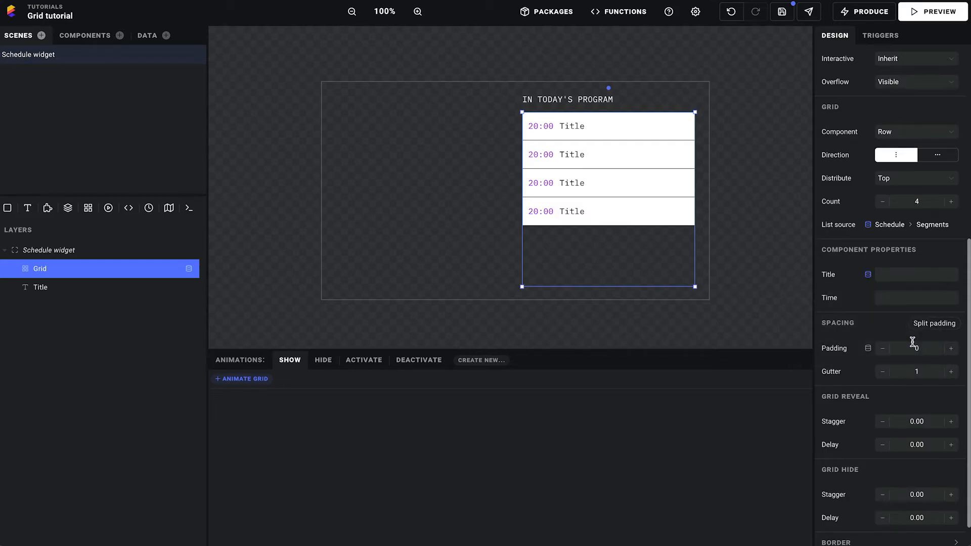
Bind the grid's Time component property to the Segments item's Time and save the project
mouse_move(844, 230)
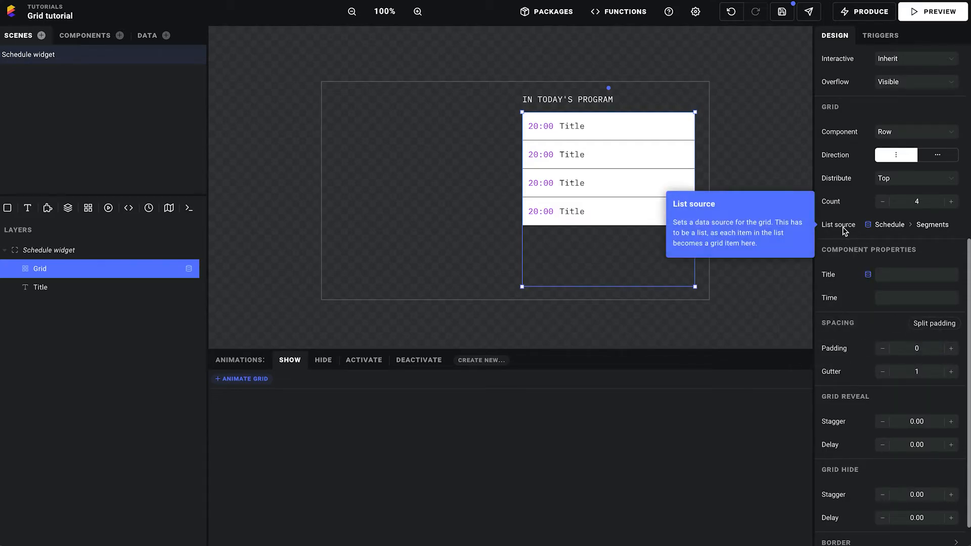
left_click(868, 298)
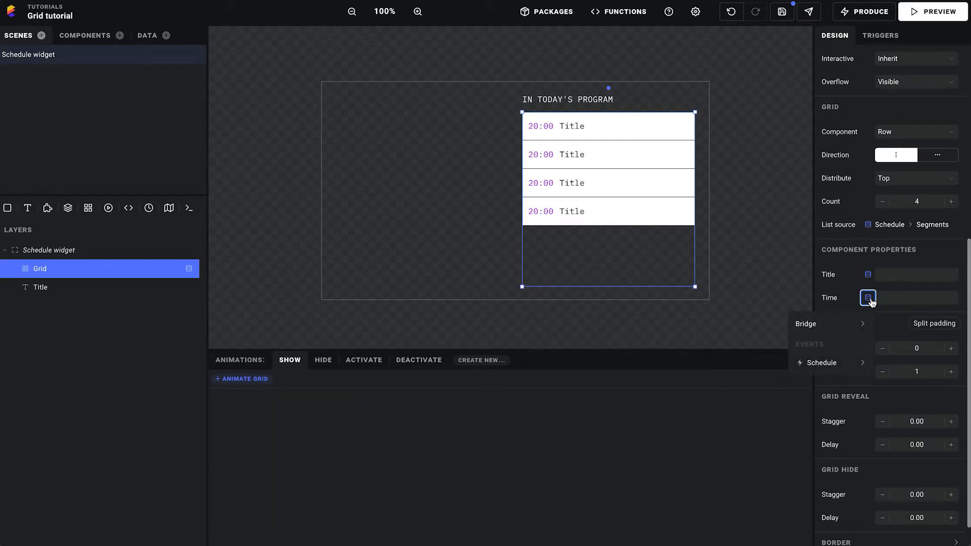
mouse_move(849, 372)
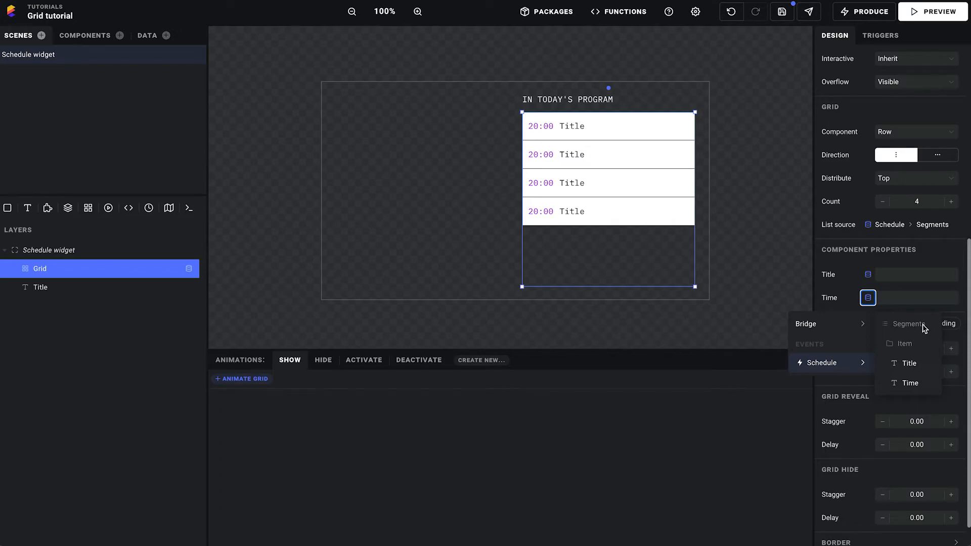
left_click(911, 383)
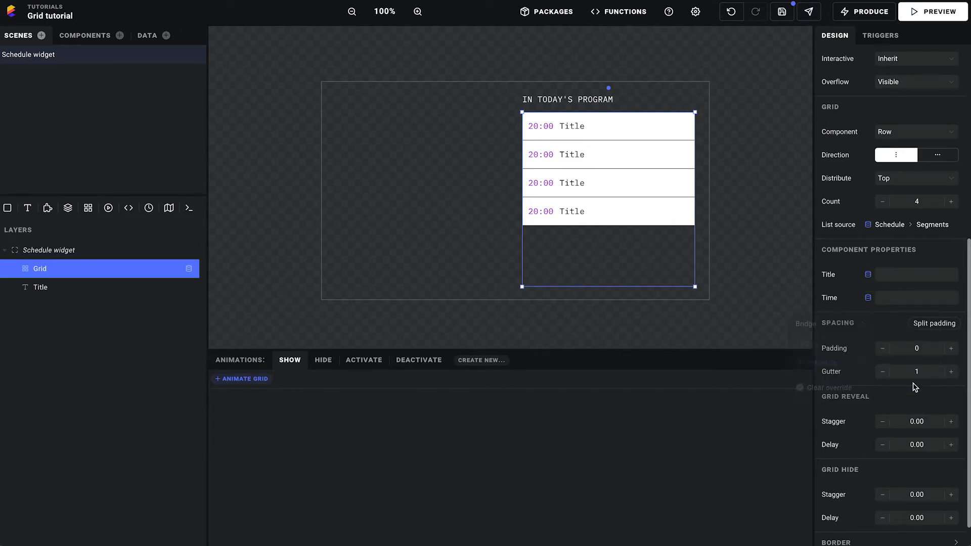
left_click(784, 15)
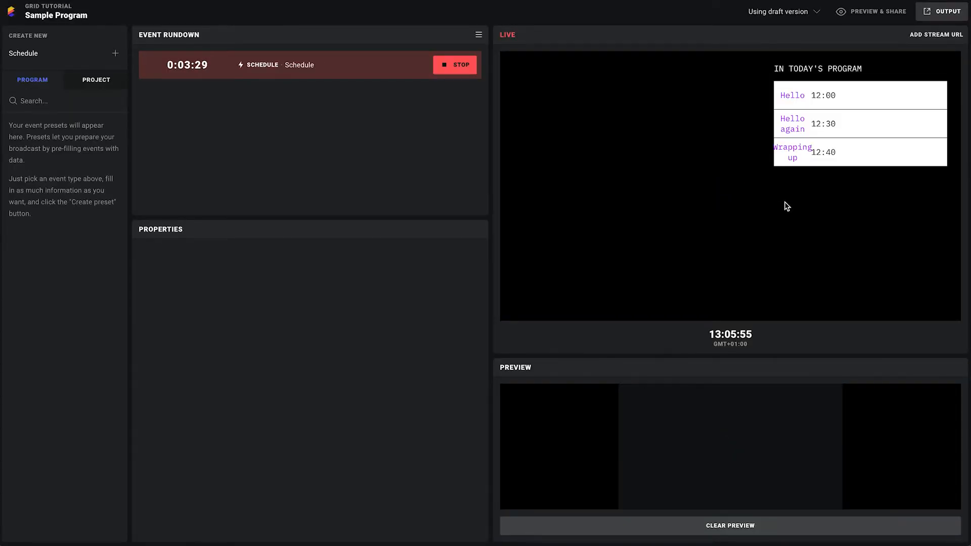
In Sample Program's live Schedule event, set the first segment's title to Hello and its time to 12:00
left_click(256, 63)
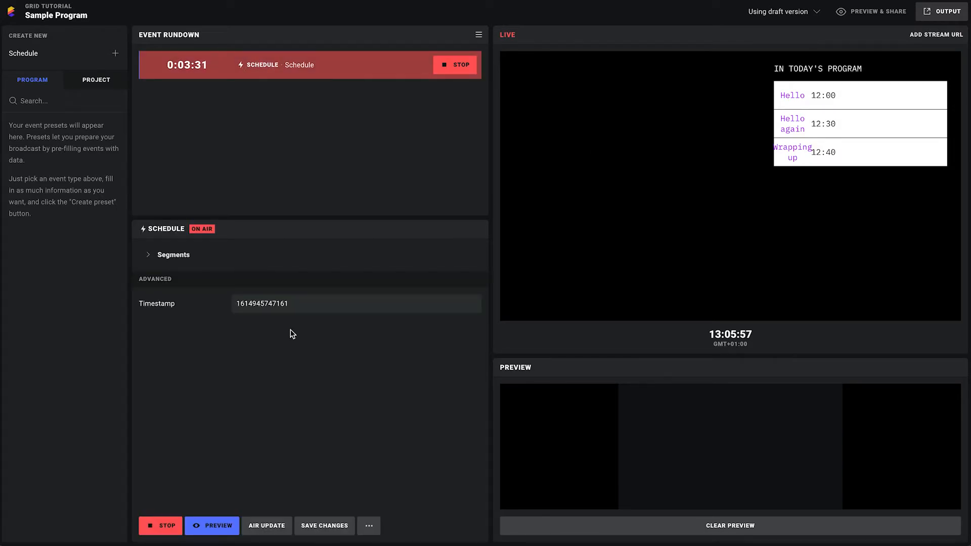
left_click(195, 261)
left_click(195, 291)
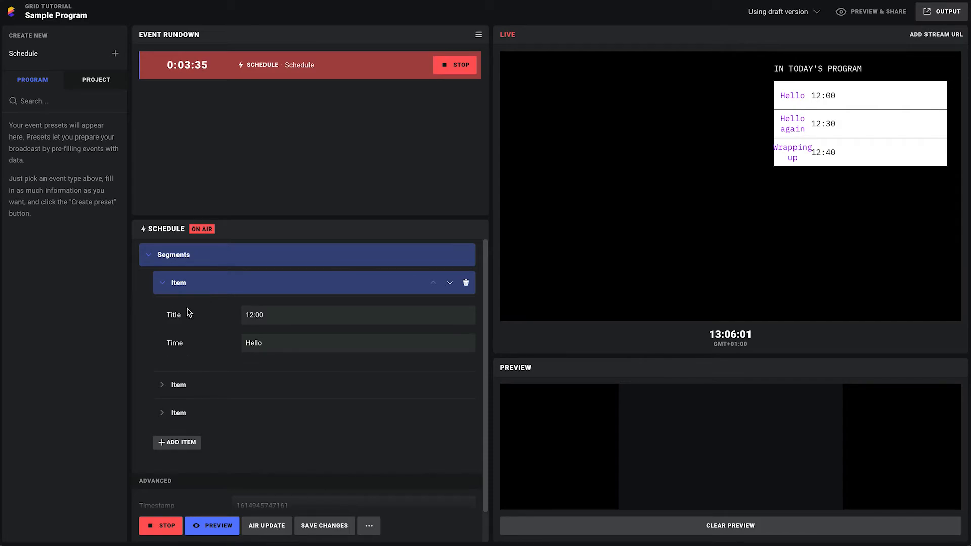
double_click(265, 316)
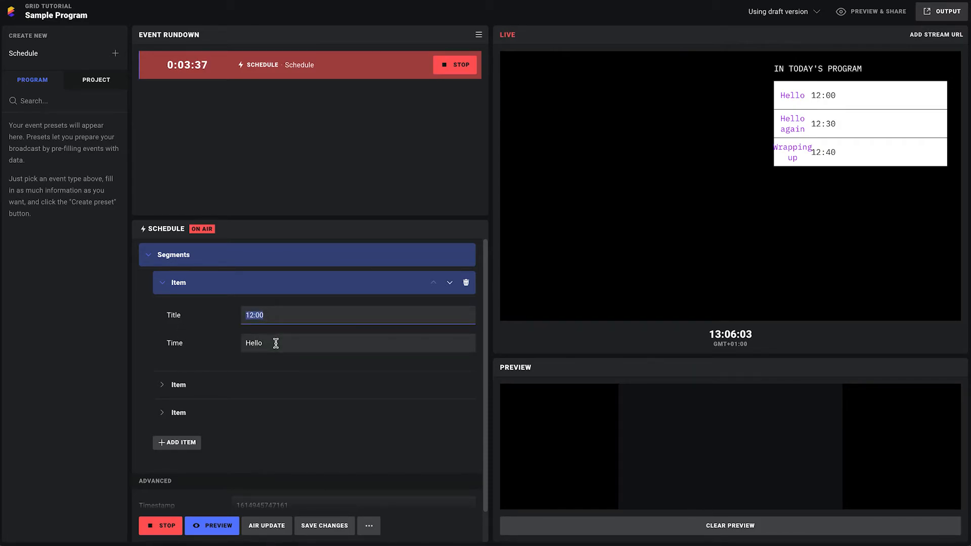
key("ctrl+x")
left_click(277, 343)
double_click(277, 343)
key("ctrl+v")
left_click(274, 316)
type("Hel")
Set the second segment's title to "Hello again" and its time to 12:30
left_click(208, 386)
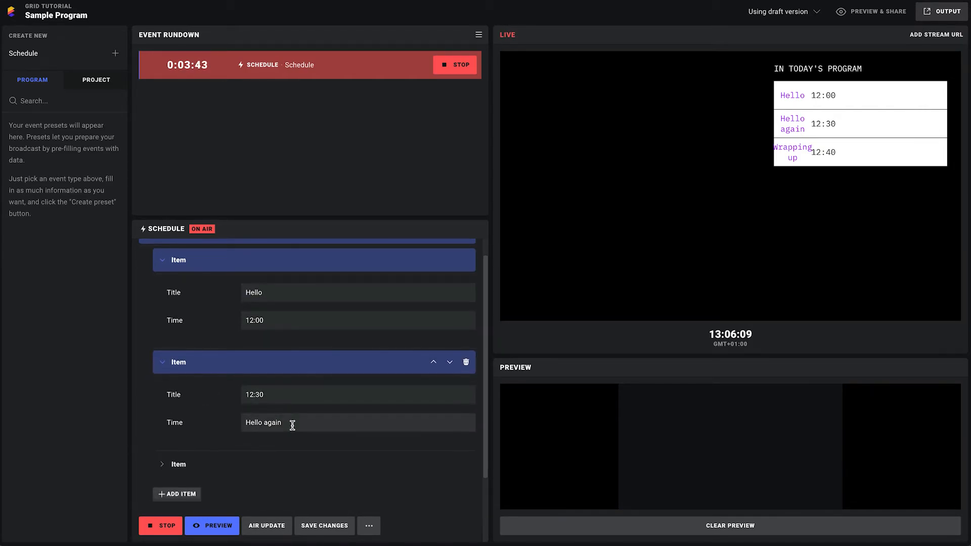
triple_click(291, 420)
key("ctrl+x")
double_click(278, 394)
key("ctrl+v")
left_click(287, 420)
type("12")
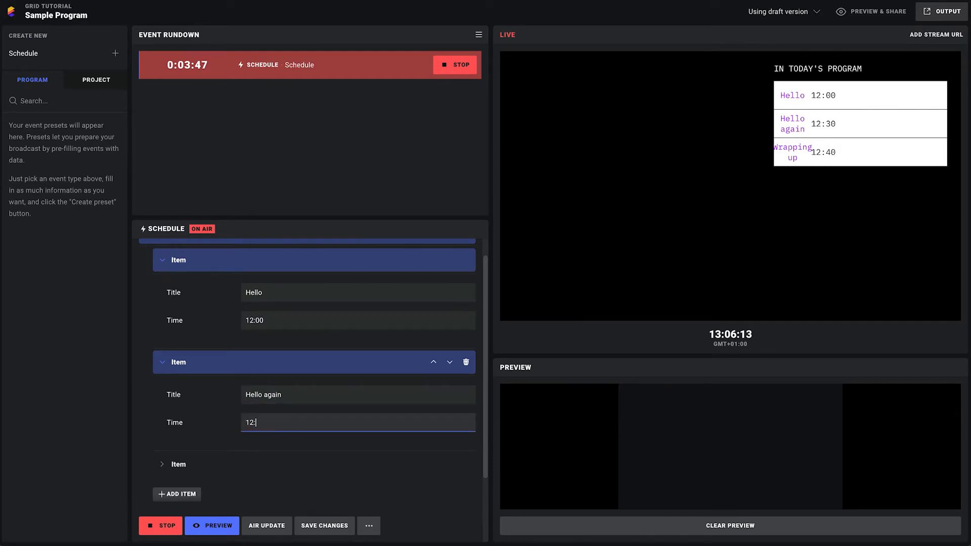
type(":30")
Set the third segment's title to "Wrapping up" and its time to 12:40, and save the event's changes
left_click(249, 464)
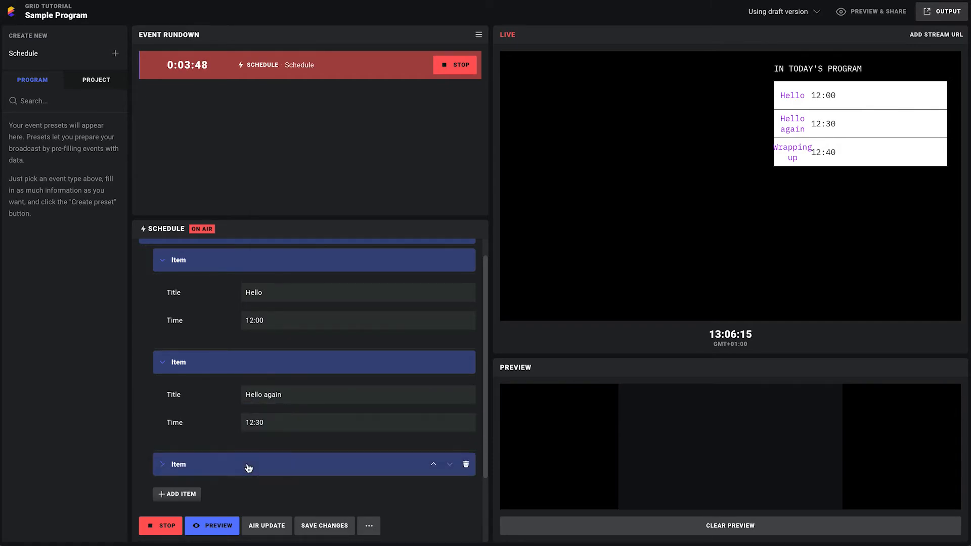
triple_click(297, 366)
key("ctrl+x")
left_click(290, 337)
double_click(291, 337)
key("ctrl+v")
left_click(285, 366)
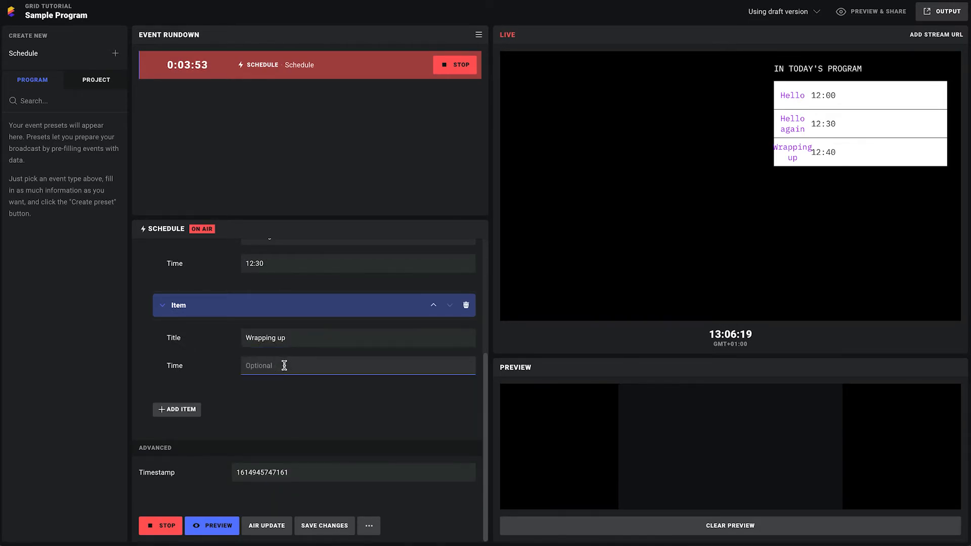
type("12:40")
left_click(324, 526)
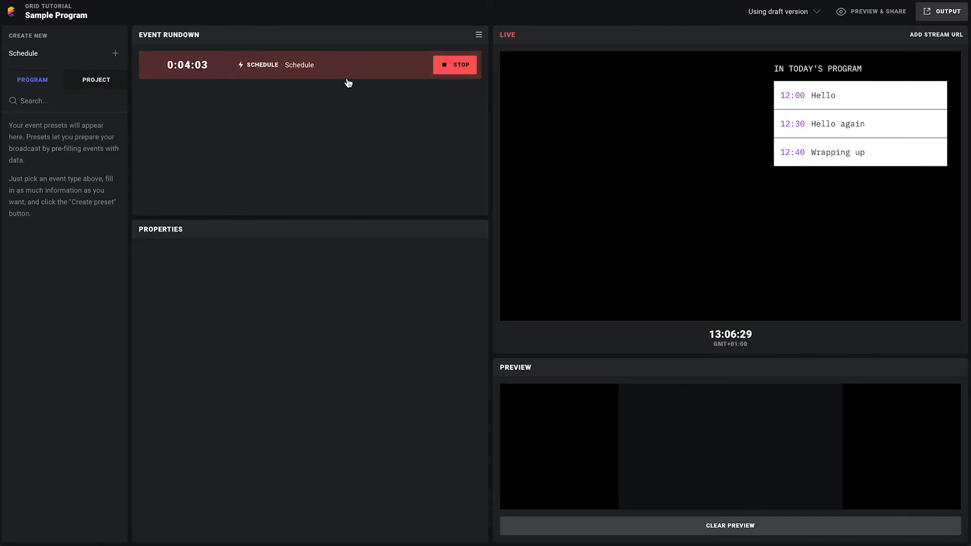
Add a fourth segment titled "No seriously, goodbye" with time 12:55 to the live Schedule event and air the update
left_click(339, 65)
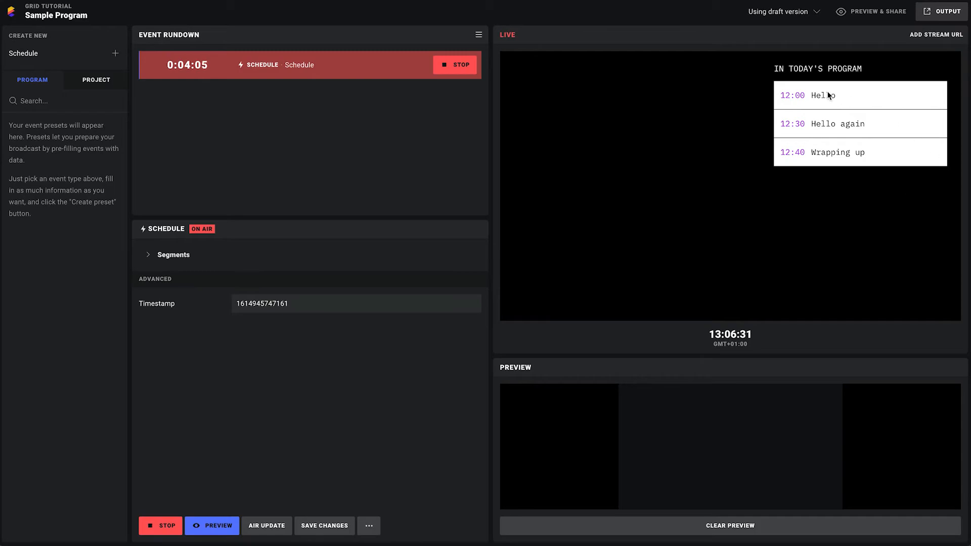
left_click(159, 255)
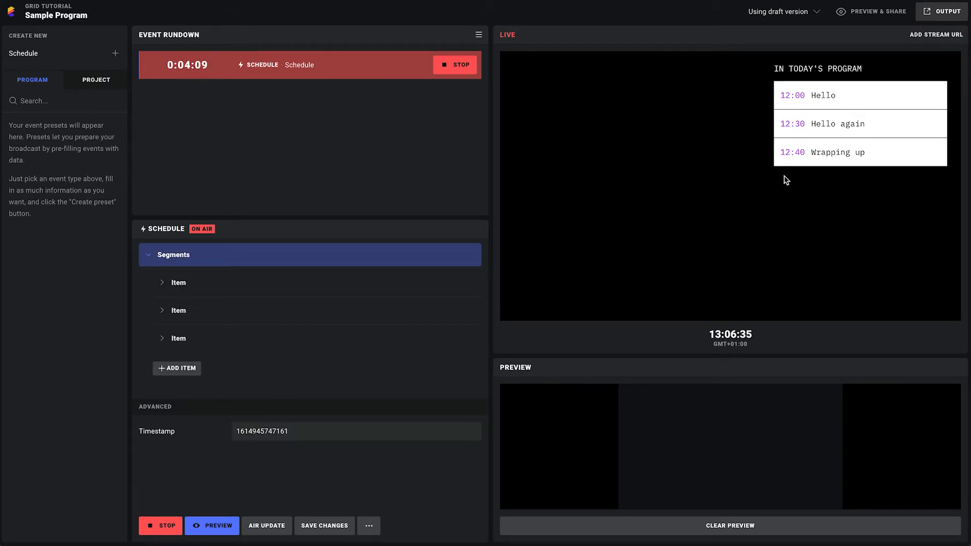
left_click(178, 368)
left_click(210, 367)
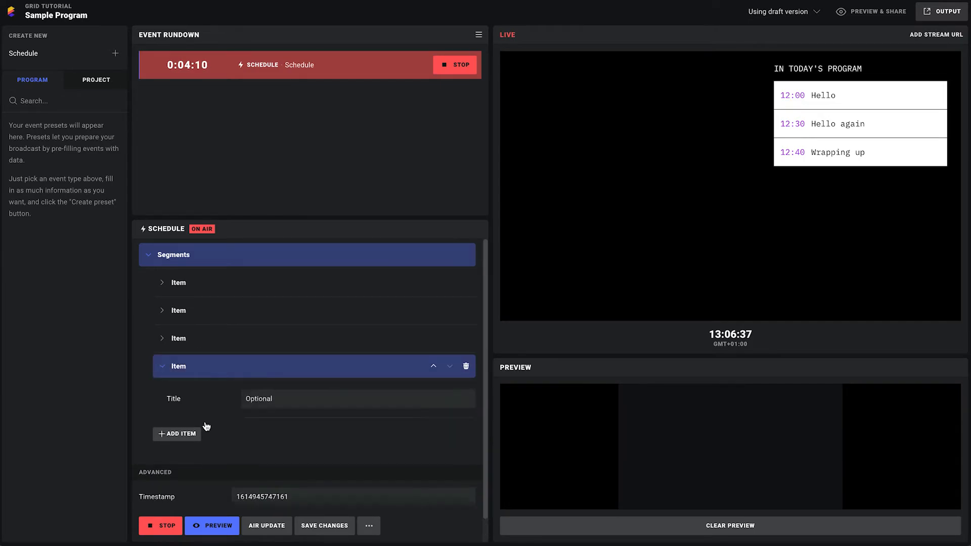
left_click(276, 400)
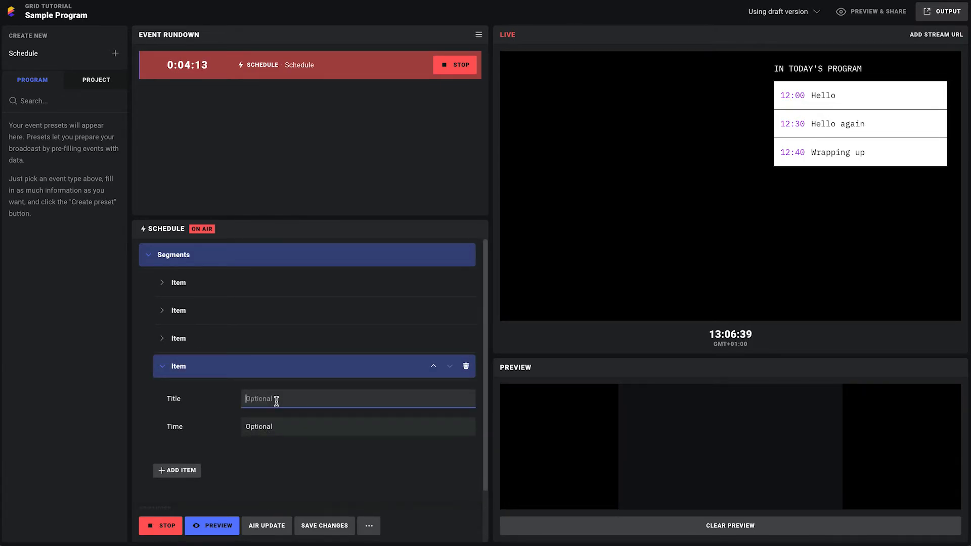
type("No seriously, goodbye")
left_click(284, 422)
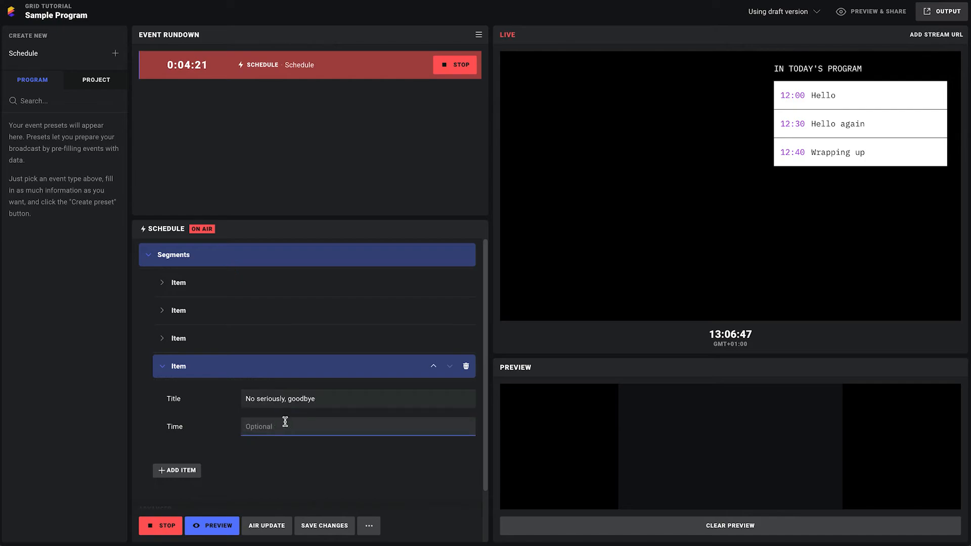
type("12:55")
left_click(262, 528)
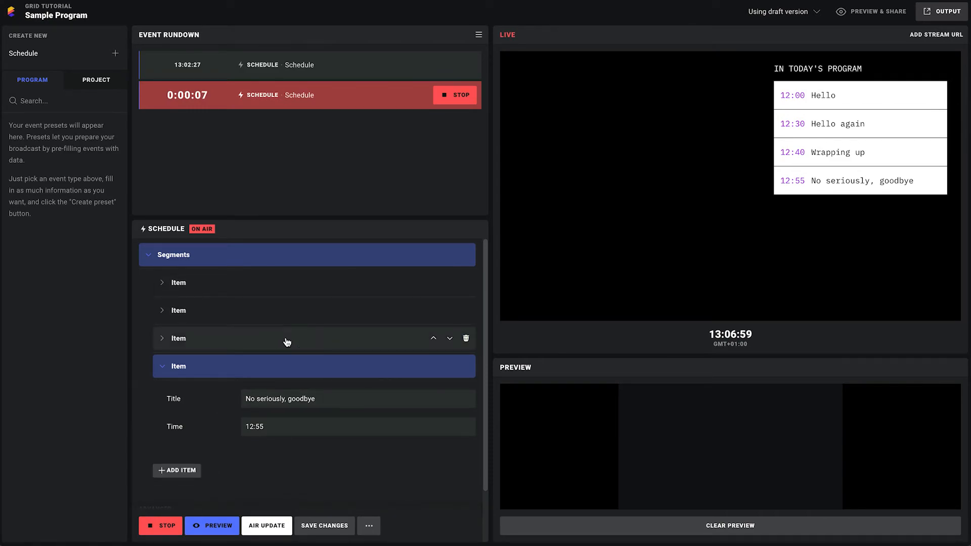
Check the third segment's fields, stop the live Schedule event and air its four-segment version again
left_click(389, 339)
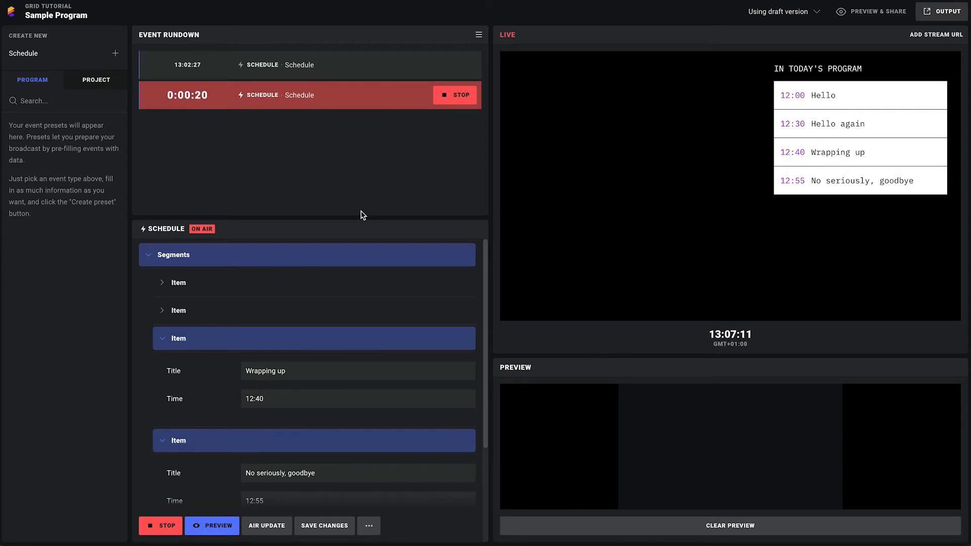
left_click(206, 262)
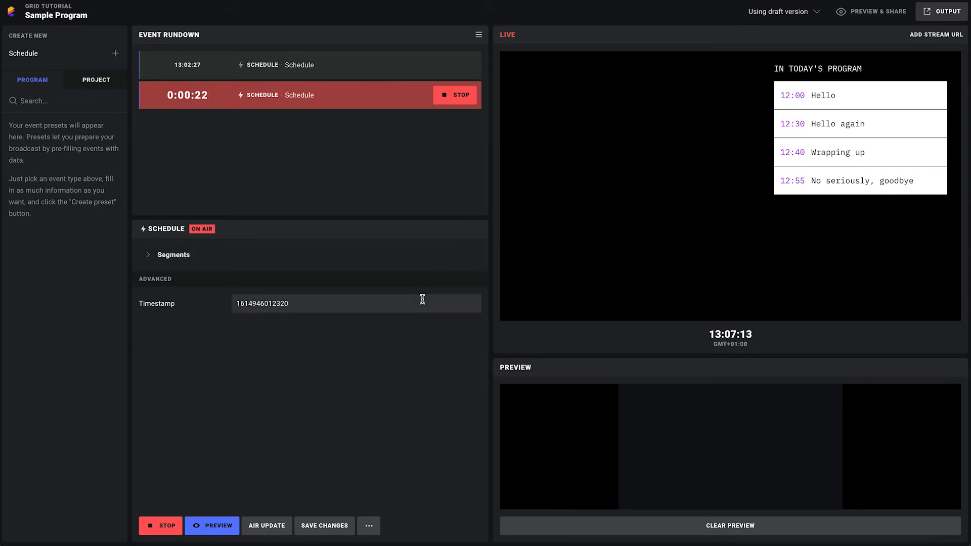
left_click(461, 99)
left_click(339, 107)
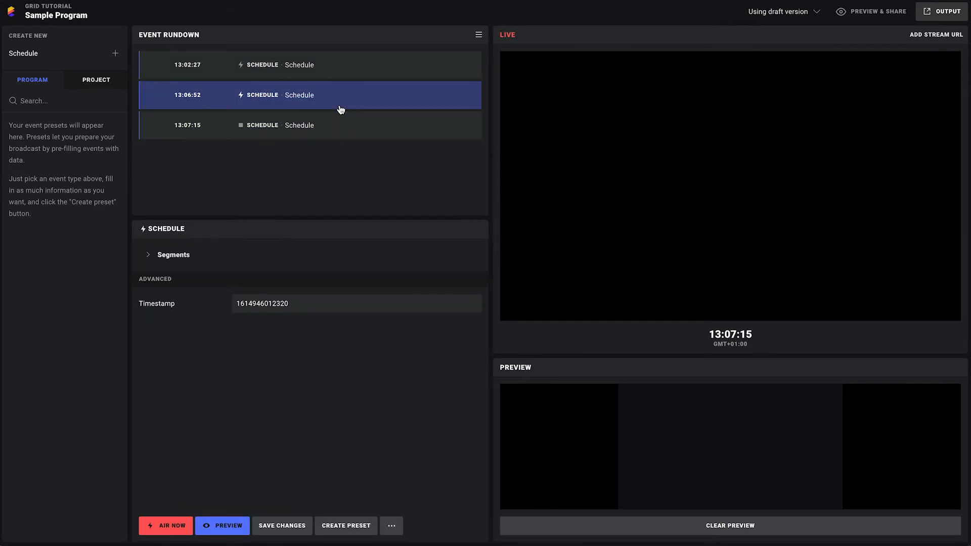
left_click(162, 523)
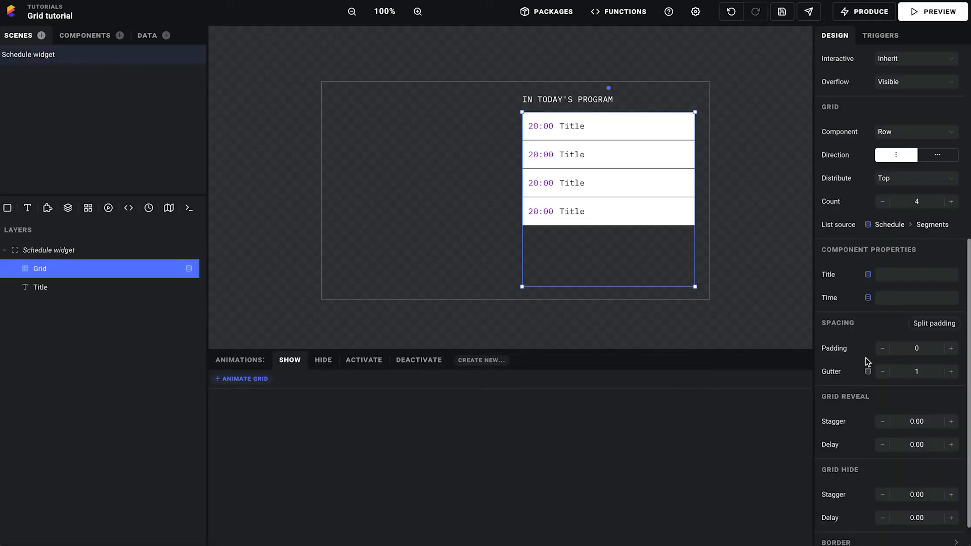
Set the grid's reveal stagger and hide stagger to 0.20 each and save the project
scroll(867, 360, "down", 1)
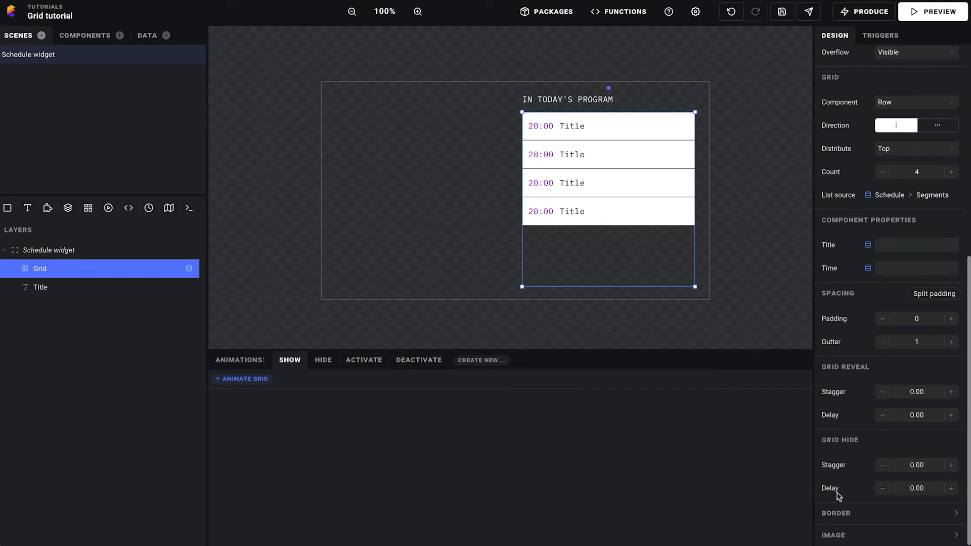
left_click(953, 394)
left_click(953, 394)
left_click(951, 466)
left_click(951, 466)
left_click(952, 466)
left_click(952, 466)
left_click(783, 14)
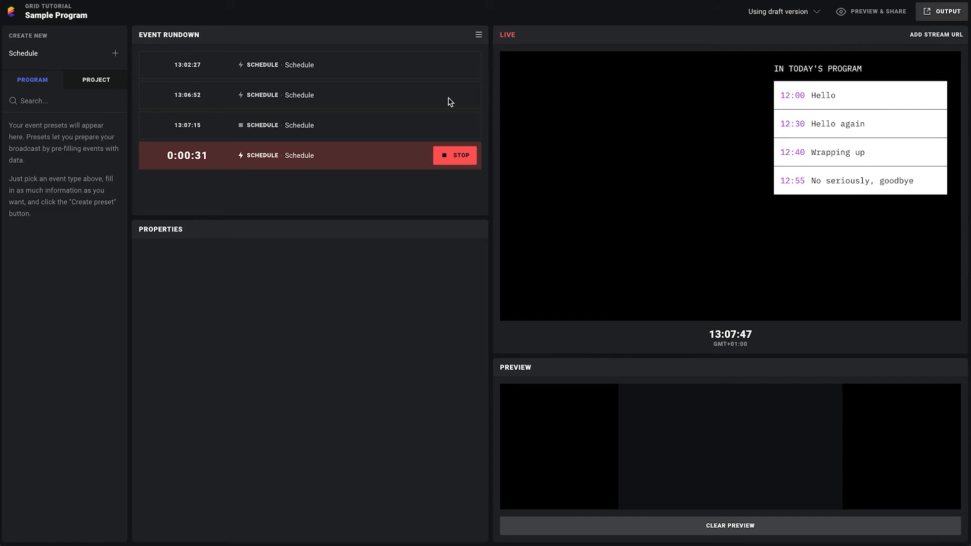
Stop the live Schedule event, air it again and stop it once more to test the grid's stagger
left_click(445, 160)
left_click(320, 158)
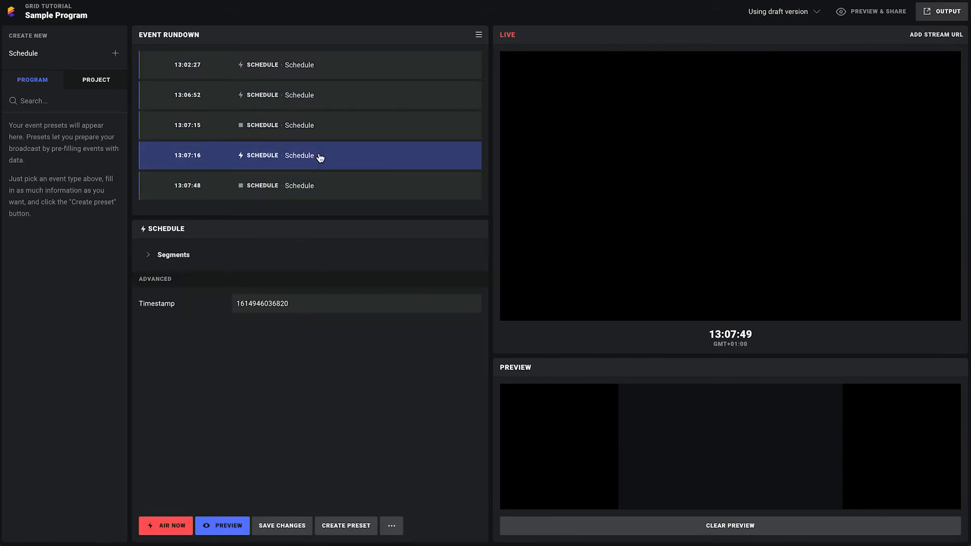
left_click(170, 528)
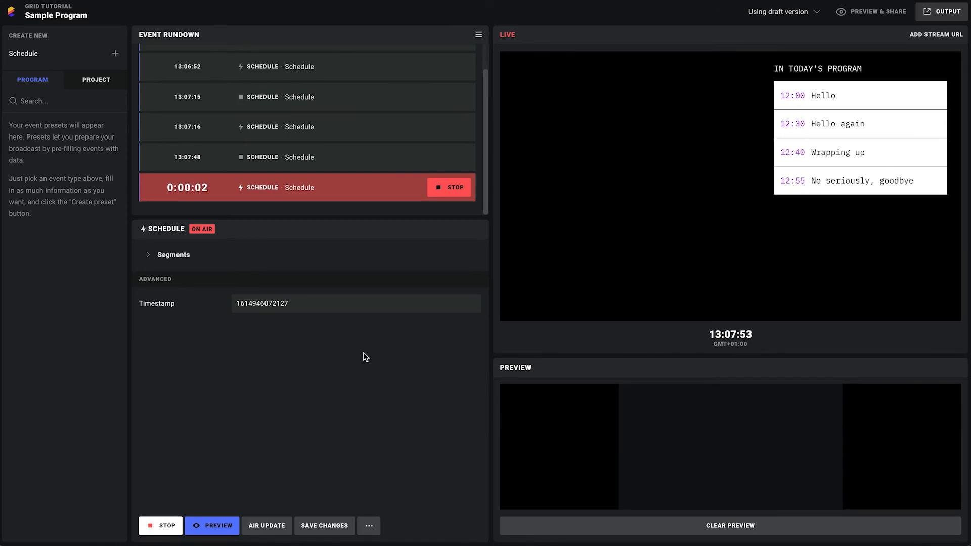
left_click(455, 189)
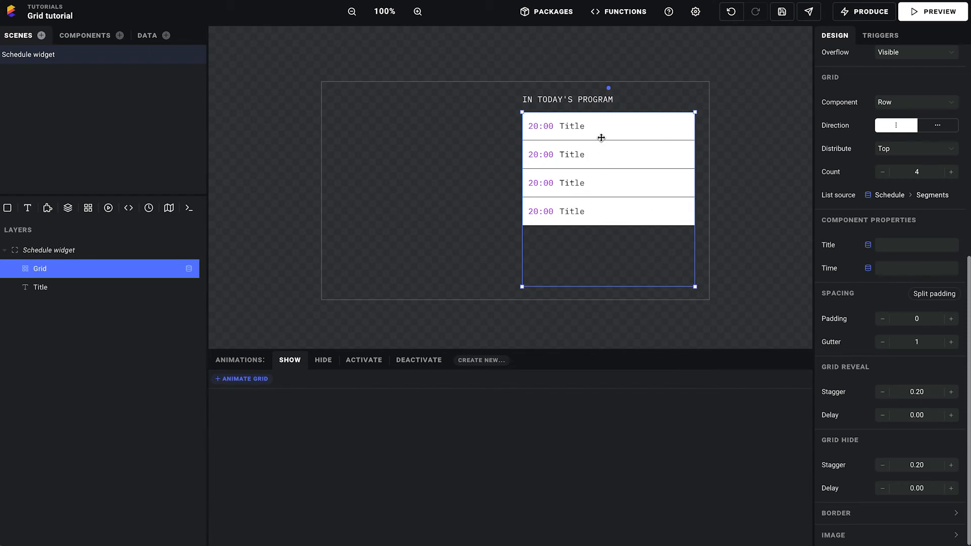
Add a 3D flip: X axis show animation from -90 to 0 to the Row component's Row layer
left_click(77, 39)
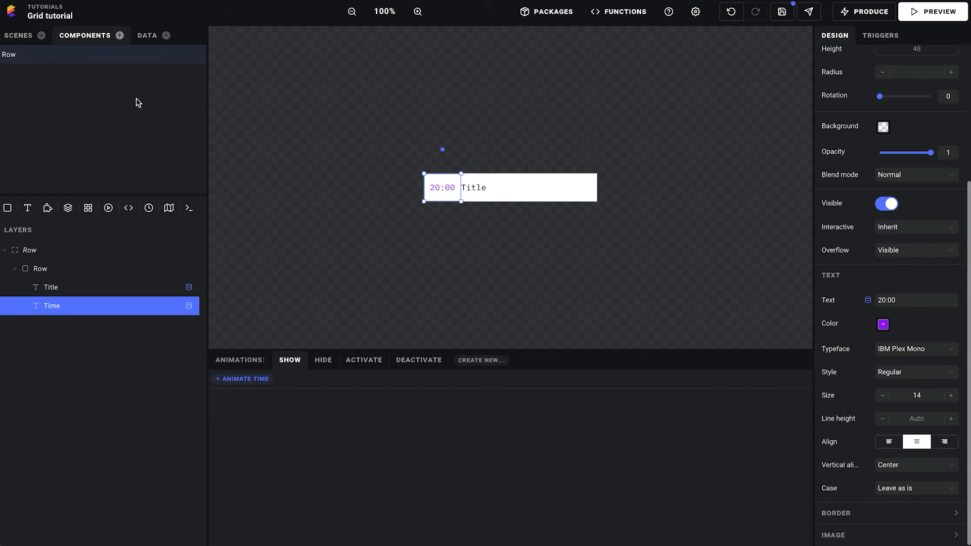
left_click(290, 361)
left_click(58, 269)
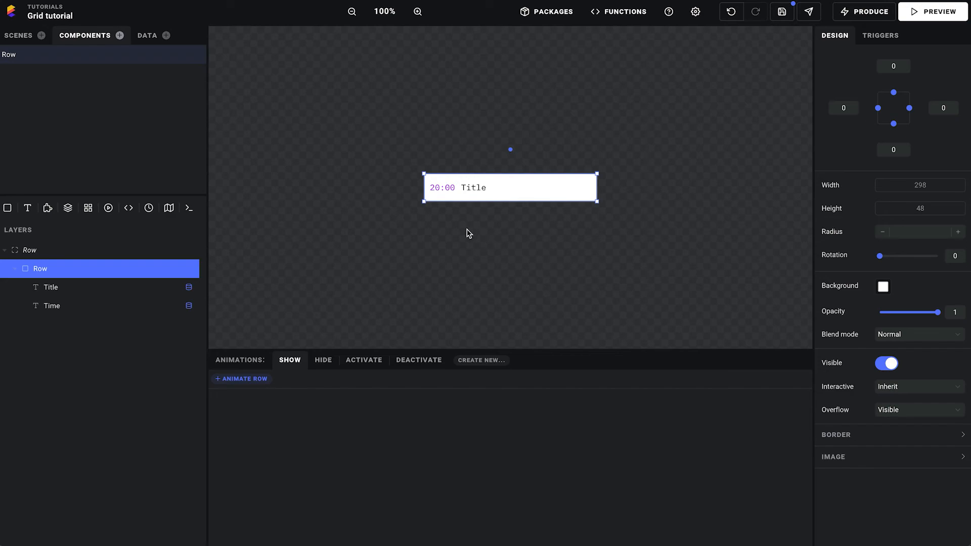
left_click(244, 380)
mouse_move(252, 393)
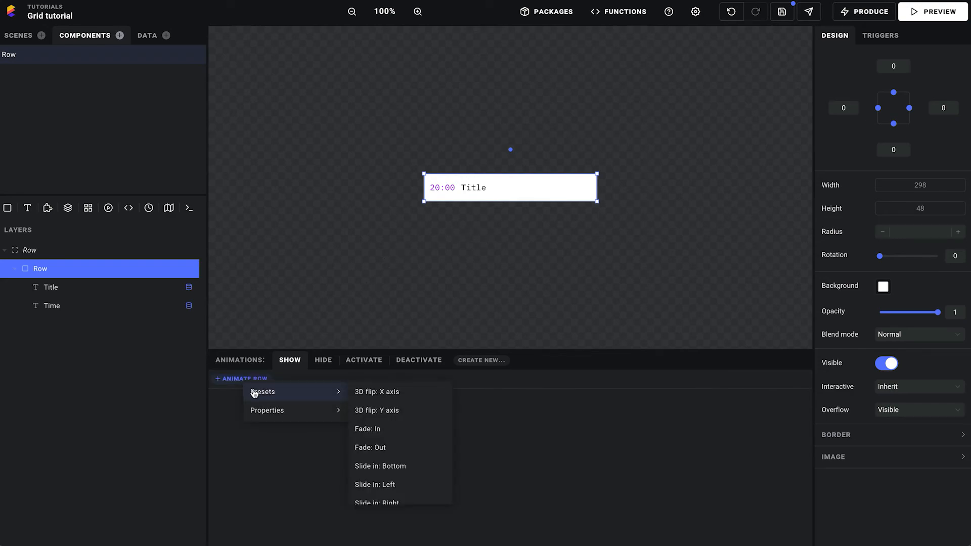
left_click(362, 397)
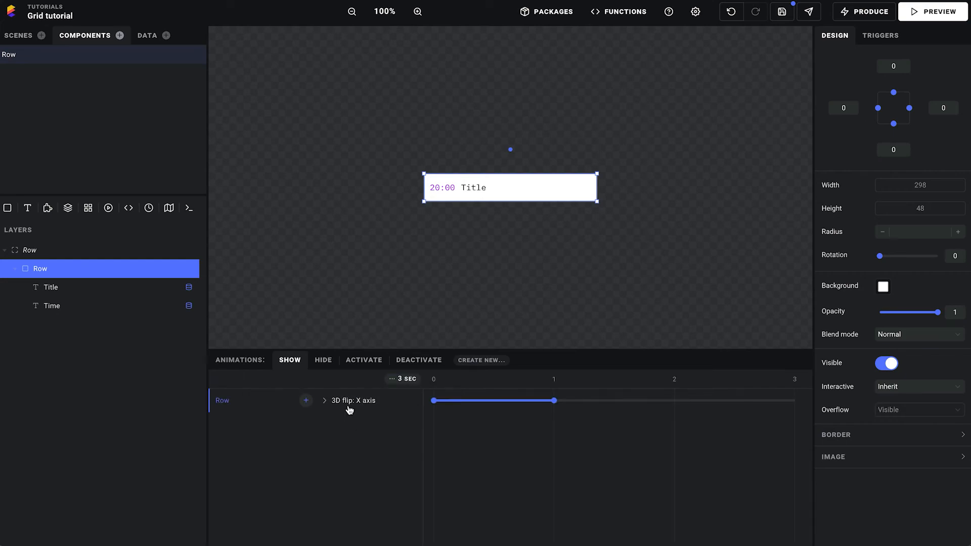
left_click(349, 409)
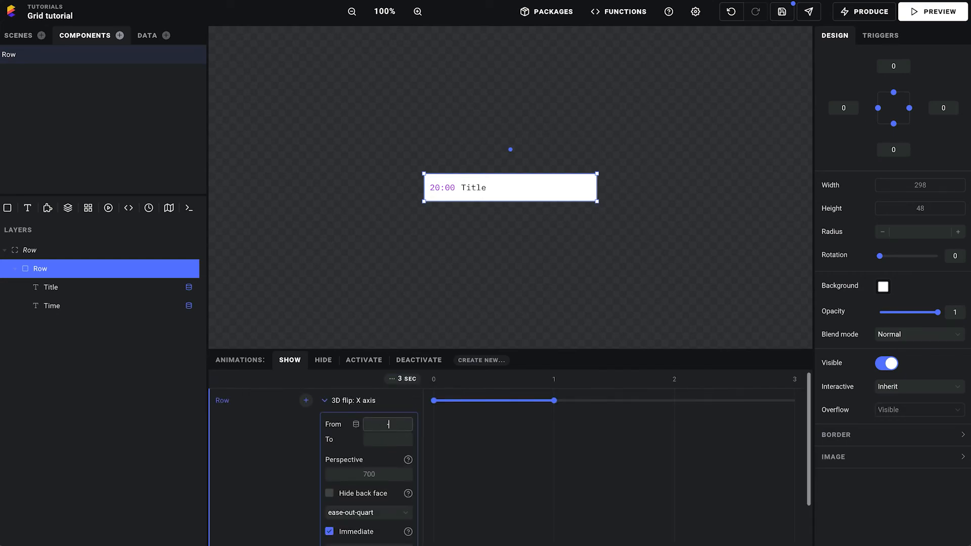
key("Tab")
type("0")
key("Tab")
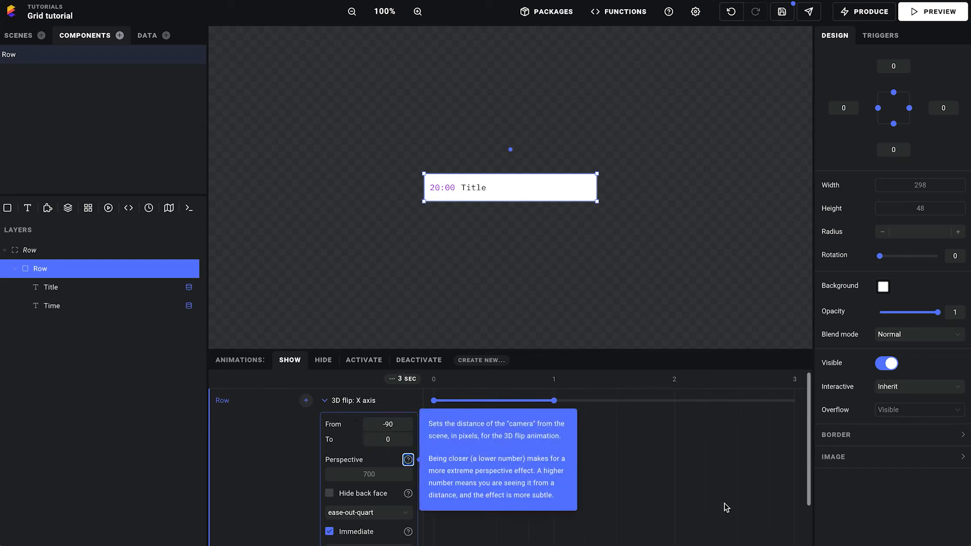
left_click(654, 459)
scroll(637, 455, "down", 1)
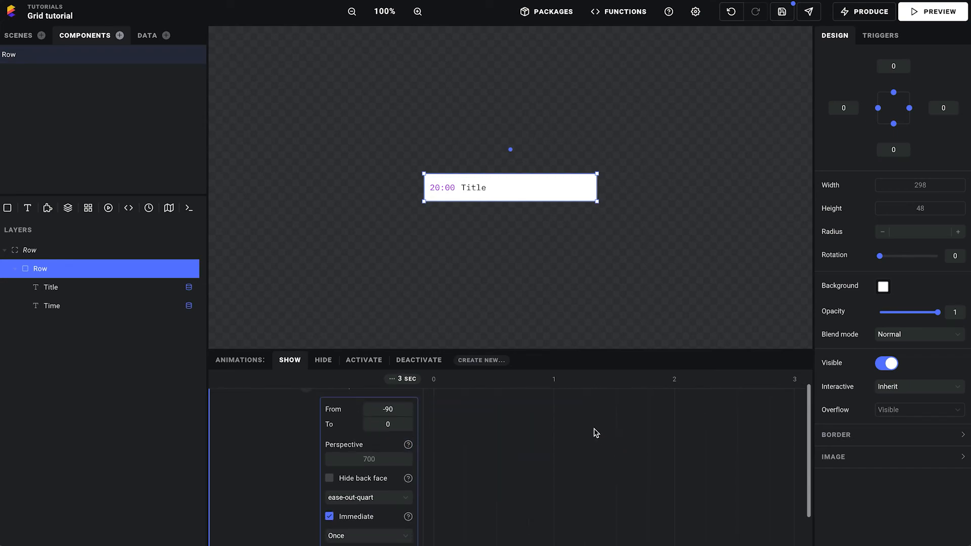
scroll(589, 433, "up", 1)
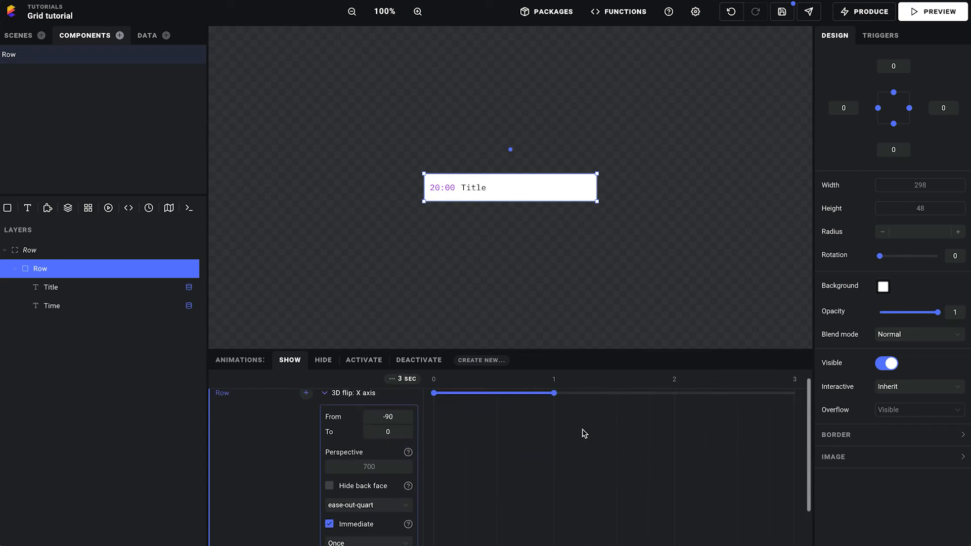
left_click(358, 403)
Add a Fade: In preset to the Row layer's show animation and shorten both the flip and the fade to 0.60 seconds
left_click(306, 400)
mouse_move(348, 420)
left_click(438, 450)
left_click(556, 427)
left_click_drag(556, 426, 513, 425)
left_click_drag(555, 400, 506, 424)
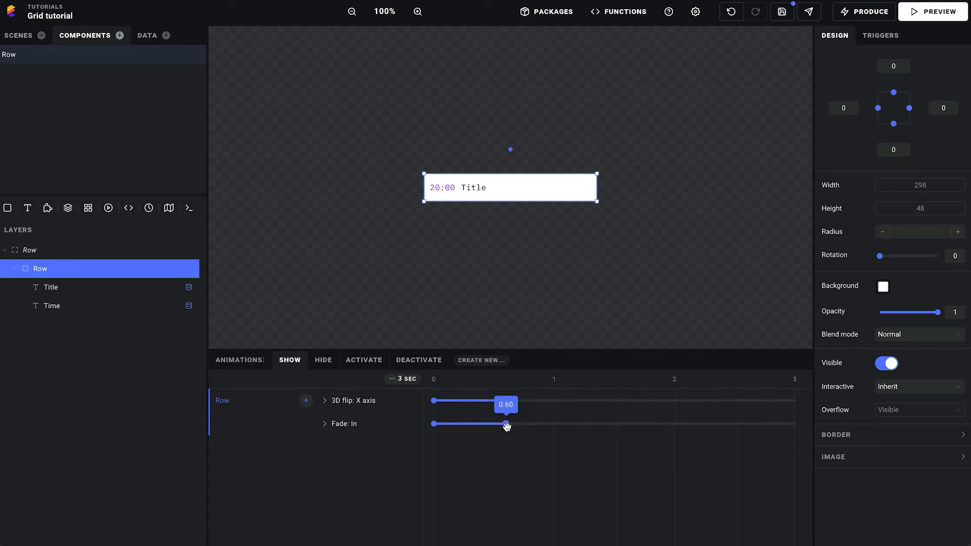
Add a 3D flip: X axis preset ending at -90 to the Row layer's hide animation
left_click(314, 363)
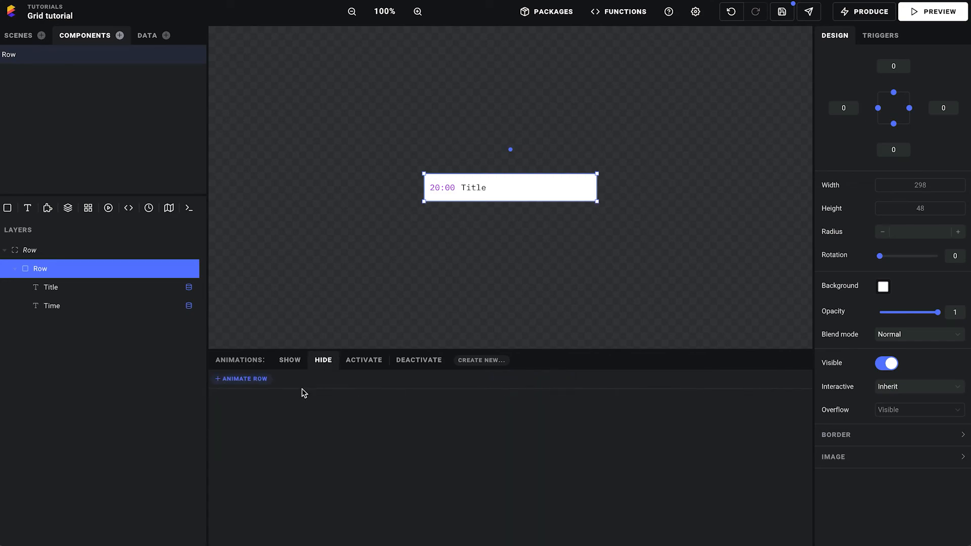
left_click(253, 379)
mouse_move(283, 397)
left_click(386, 390)
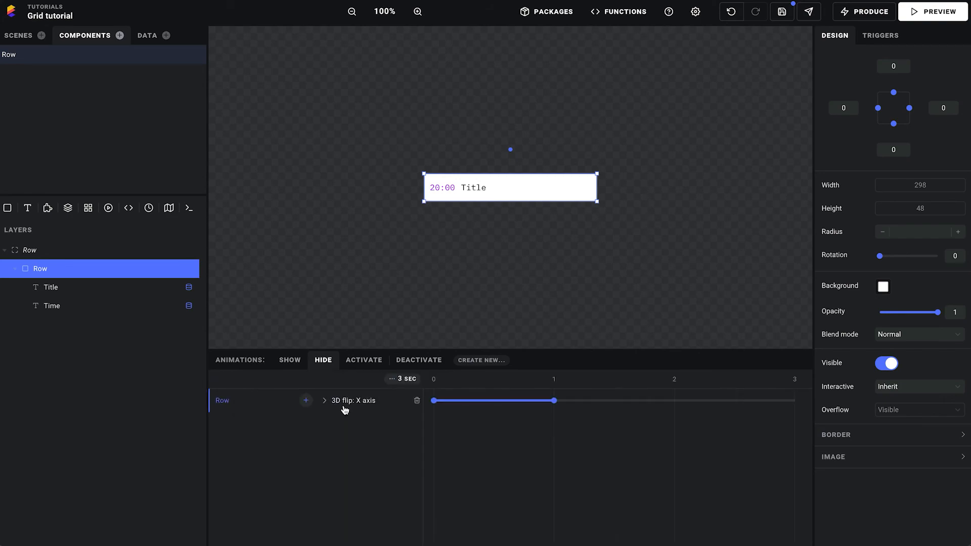
left_click(339, 401)
left_click(382, 427)
key("Tab")
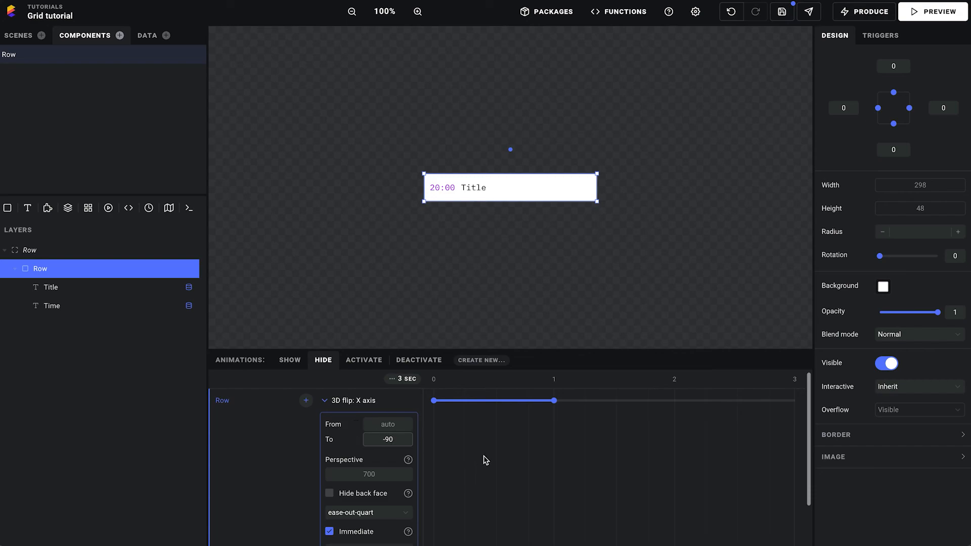
left_click(372, 400)
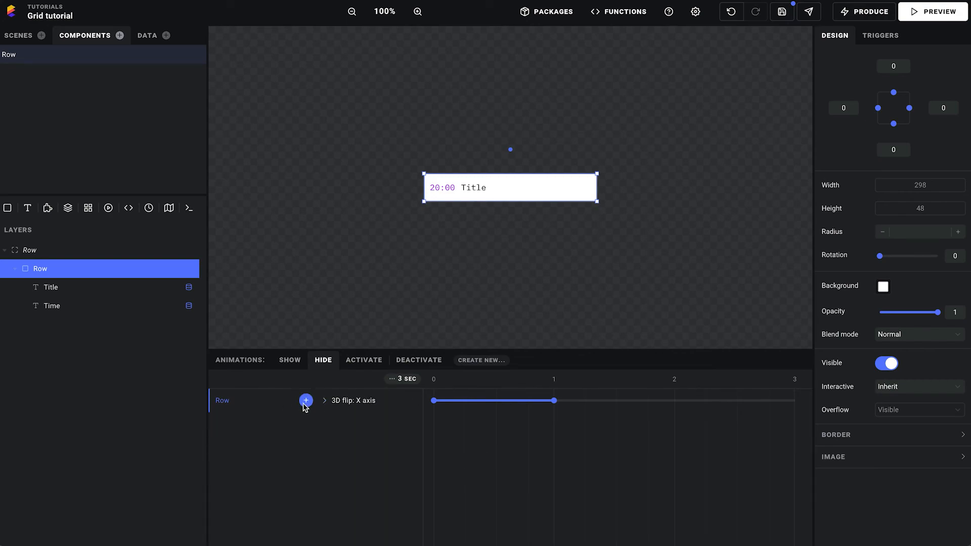
Add a Fade: Out preset to the Row layer's hide animation, shorten both hide effects to 0.60 seconds and save the project
left_click(306, 400)
mouse_move(352, 417)
left_click(455, 471)
left_click_drag(556, 425, 506, 423)
left_click_drag(554, 400, 506, 407)
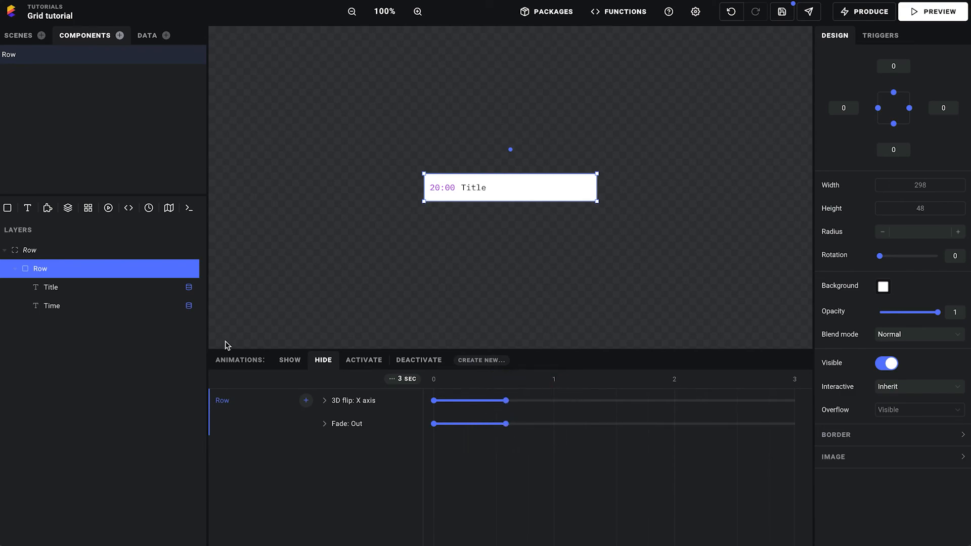
left_click(287, 364)
left_click(777, 16)
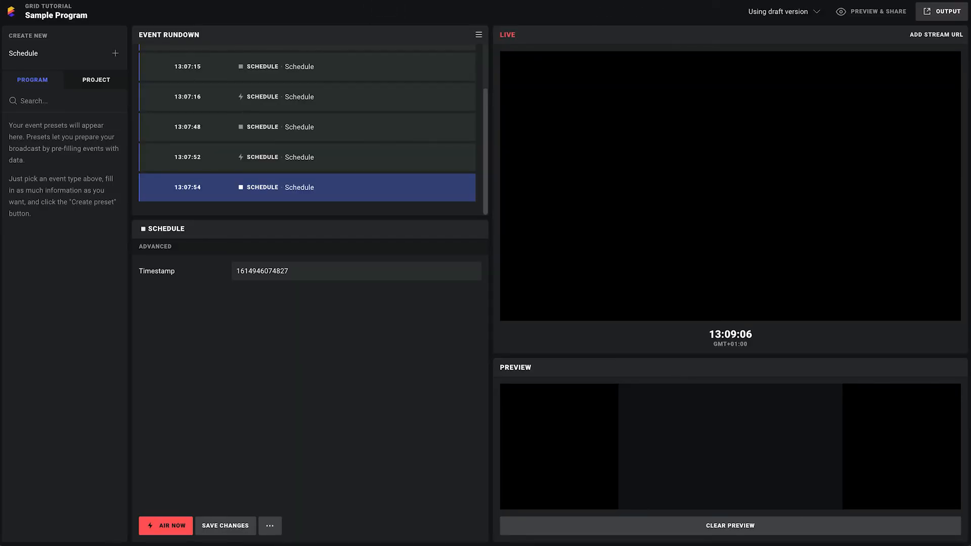
Reload the Sample Program producer page, then air, stop and re-air the Schedule event to test the row animations
key("ctrl+r")
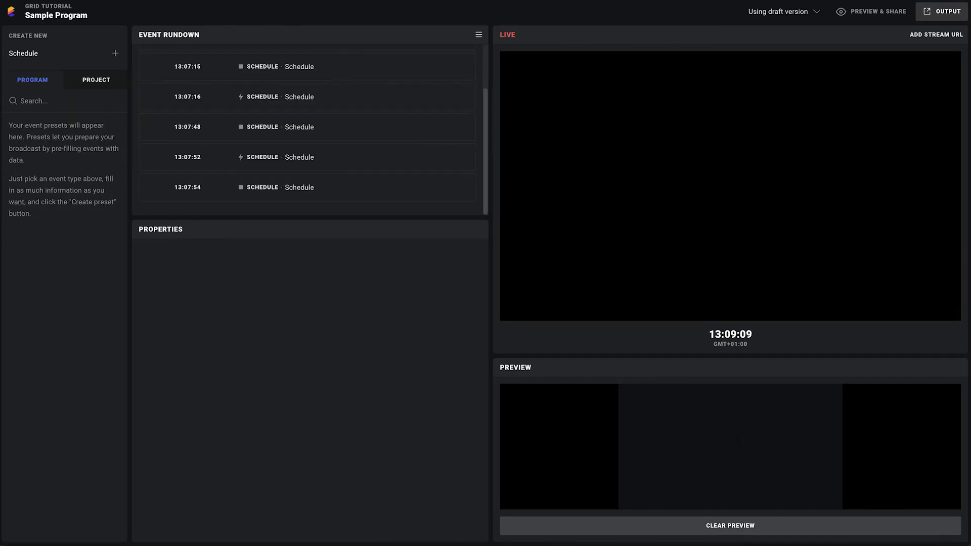
left_click(313, 157)
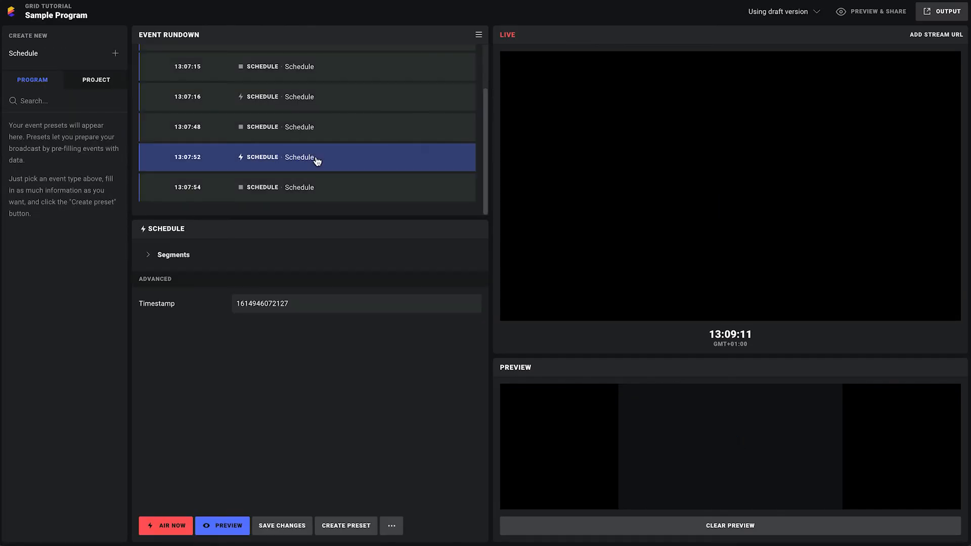
left_click(170, 527)
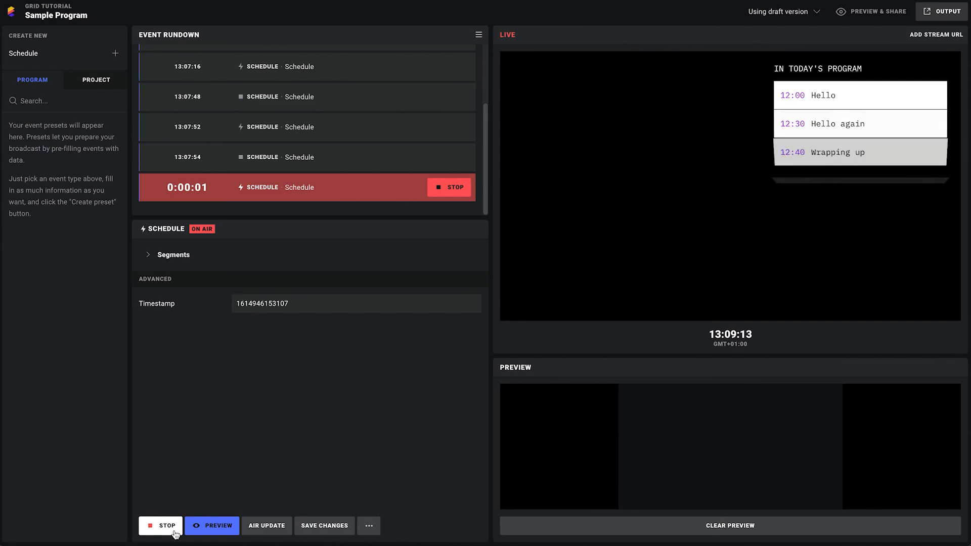
left_click(455, 188)
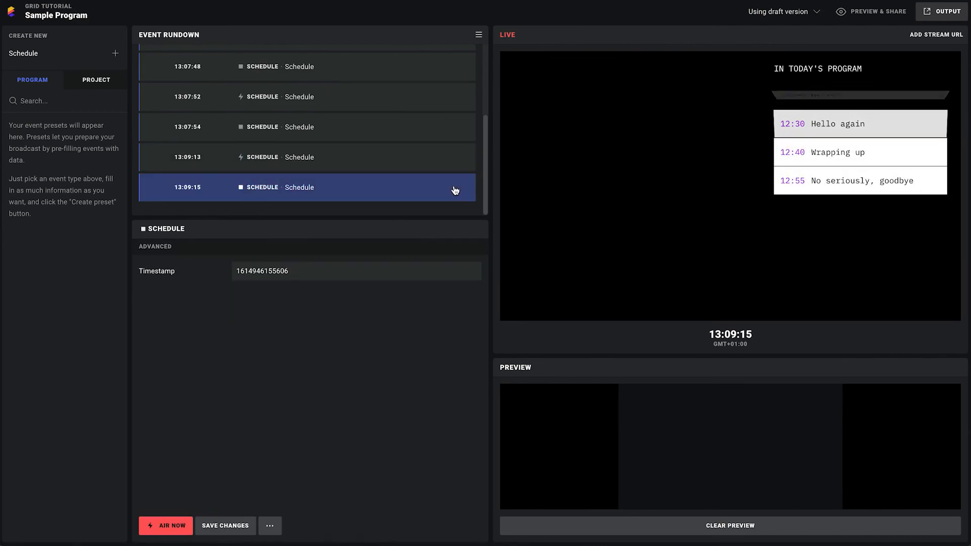
left_click(326, 169)
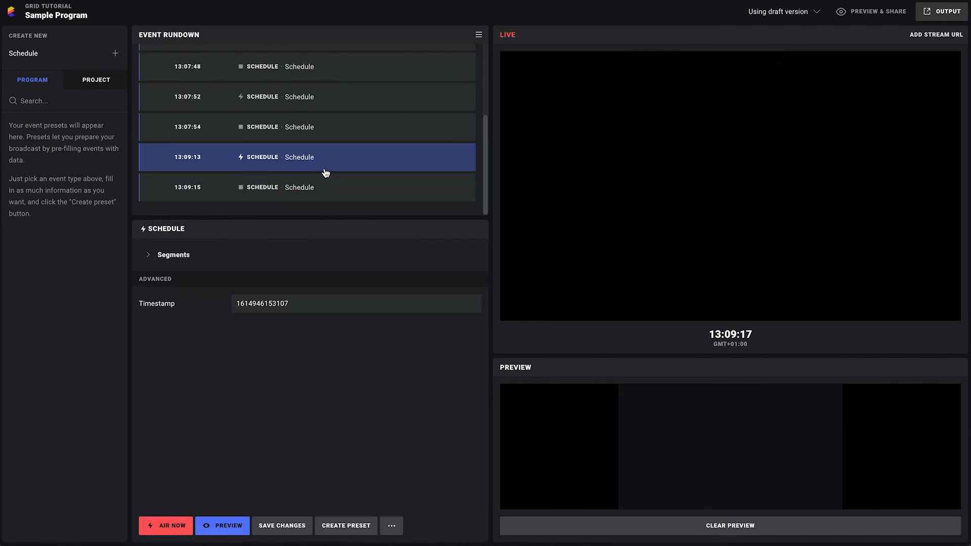
left_click(163, 527)
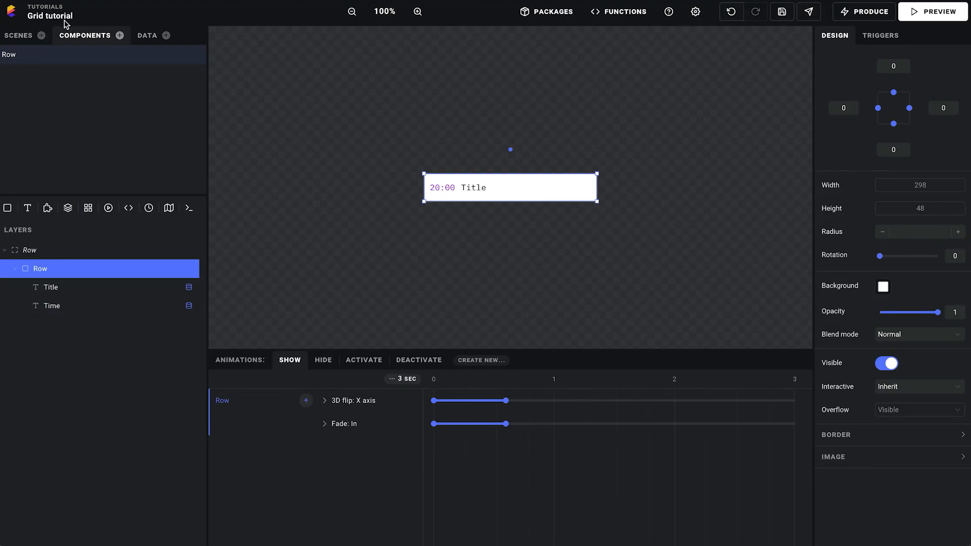
In the Schedule widget scene, set the grid's reveal stagger to 0.10 and save the project
left_click(19, 36)
scroll(898, 456, "down", 5)
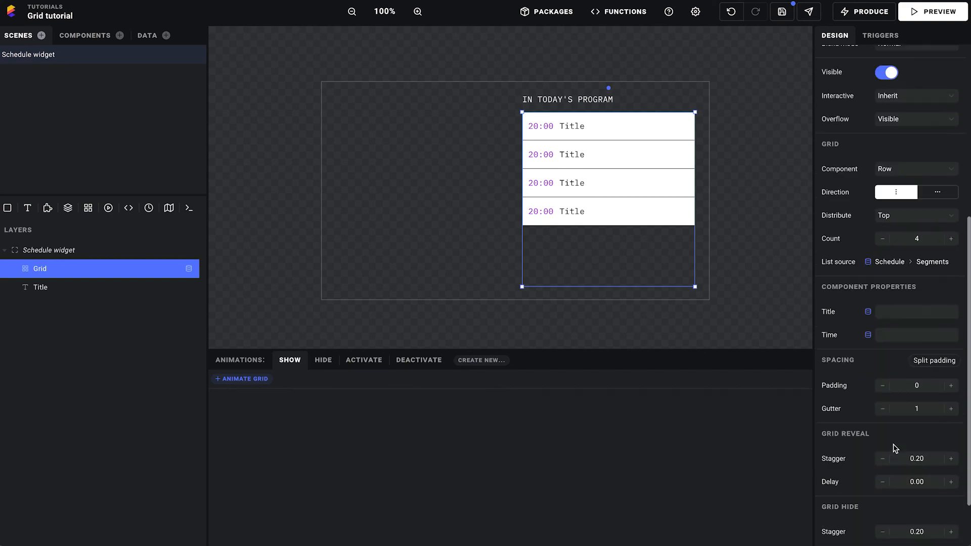
left_click(952, 451)
left_click(884, 452)
left_click(884, 452)
left_click(884, 452)
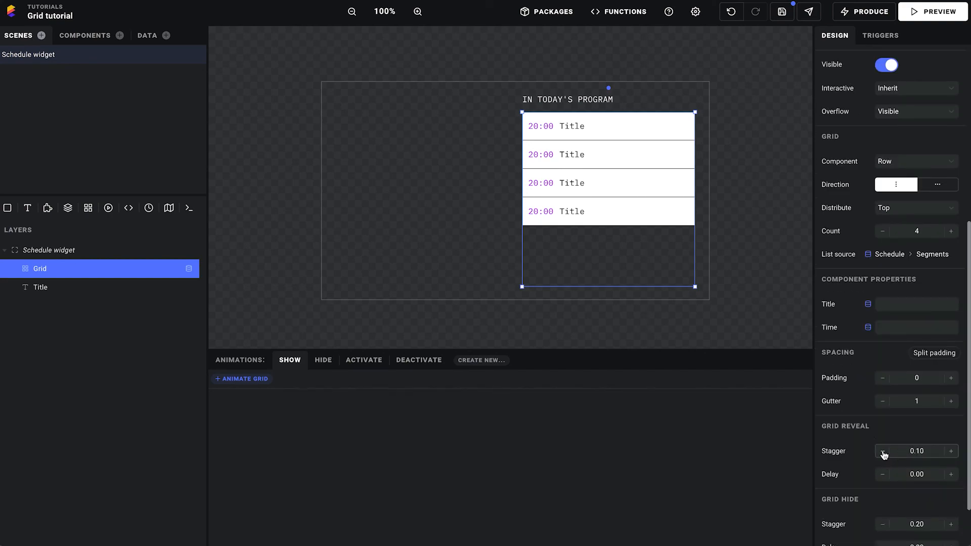
left_click(782, 12)
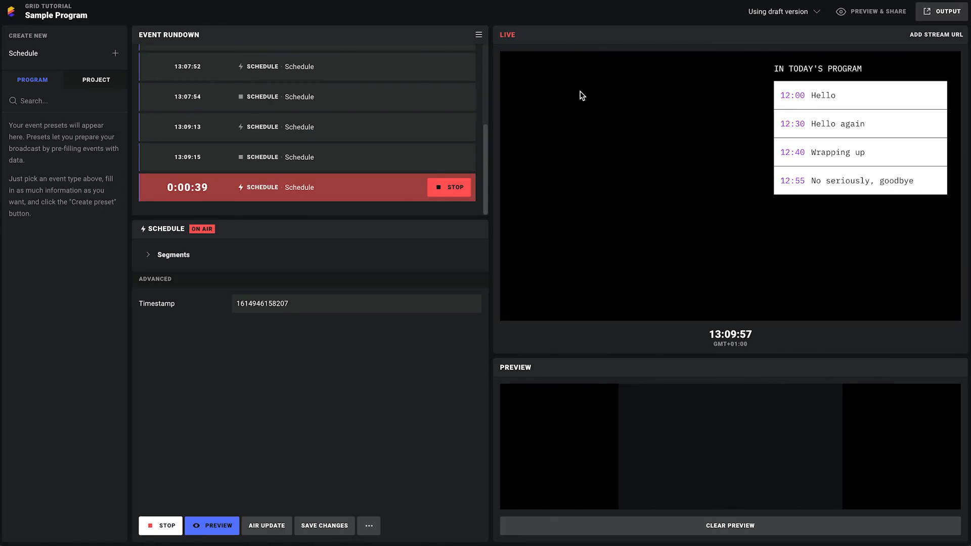
Reload the Sample Program producer page, stop the live Schedule event and air it again with the new reveal stagger
key("ctrl+r")
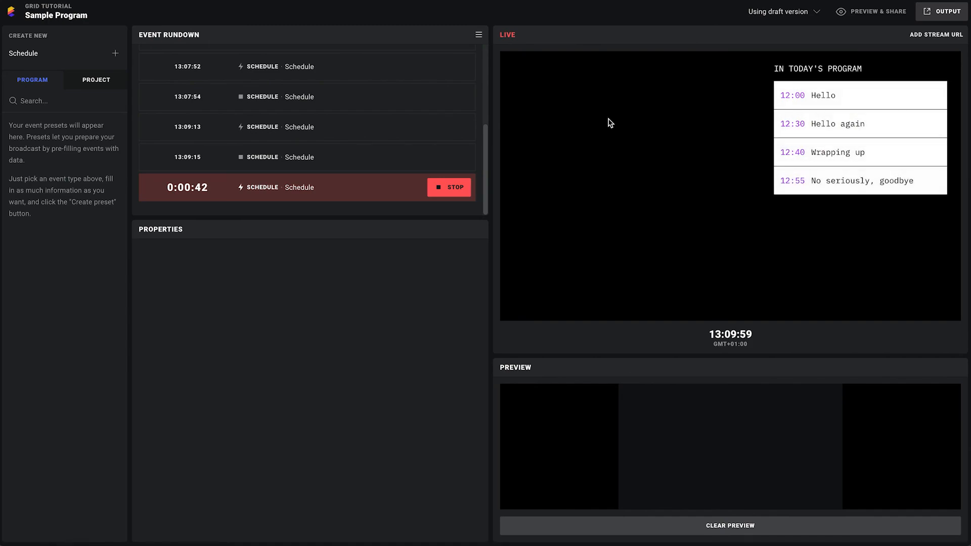
left_click(453, 195)
left_click(366, 165)
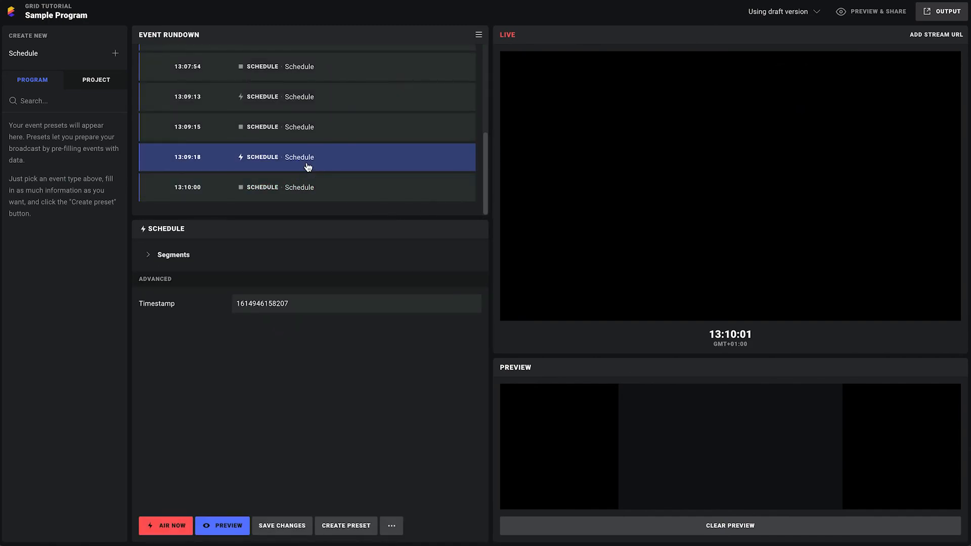
left_click(166, 525)
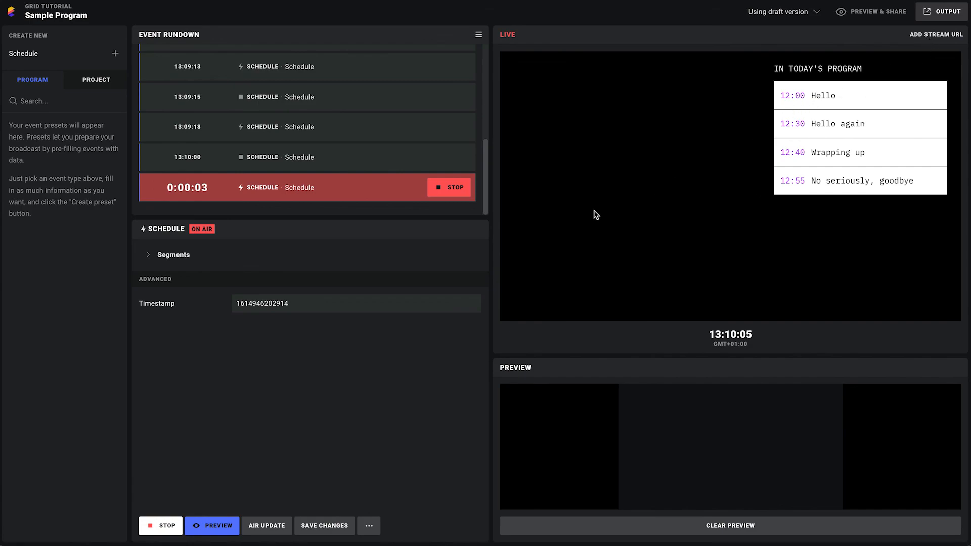
Expand the segments list of the live Schedule event
left_click(234, 253)
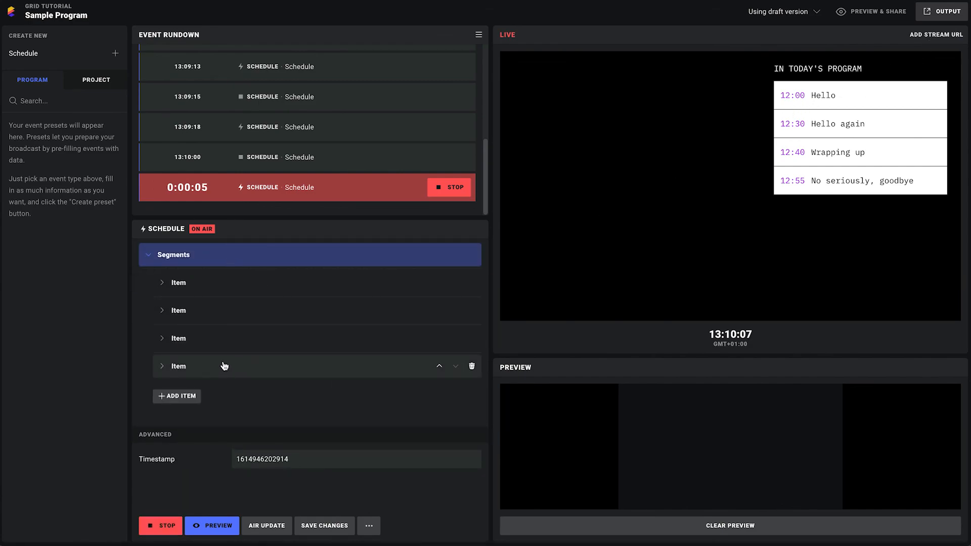